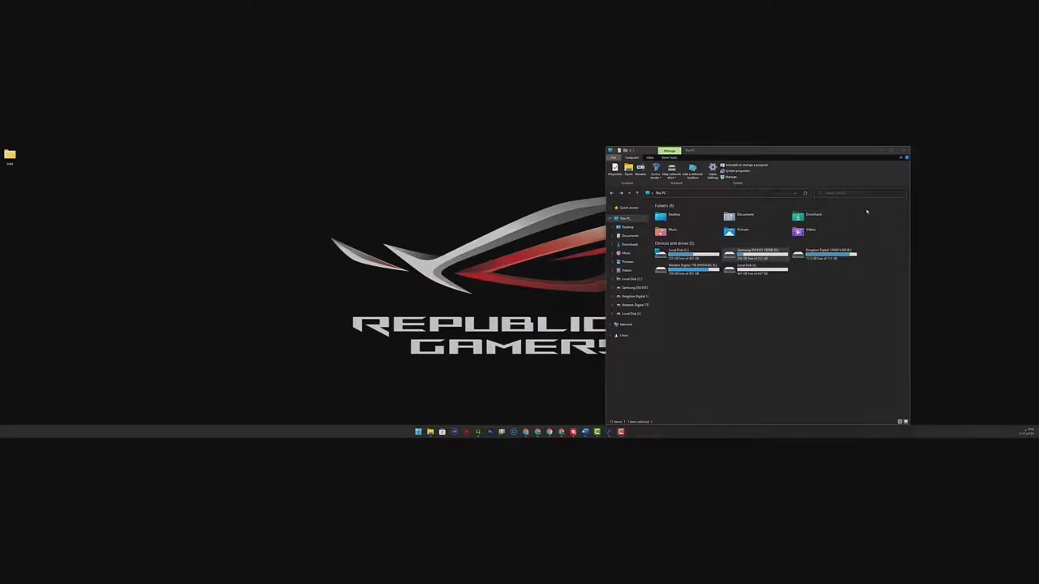
# - Copy the user folders listed under This PC and paste them into the empty Local Disk (I:) drive
pyautogui.click(866, 209)
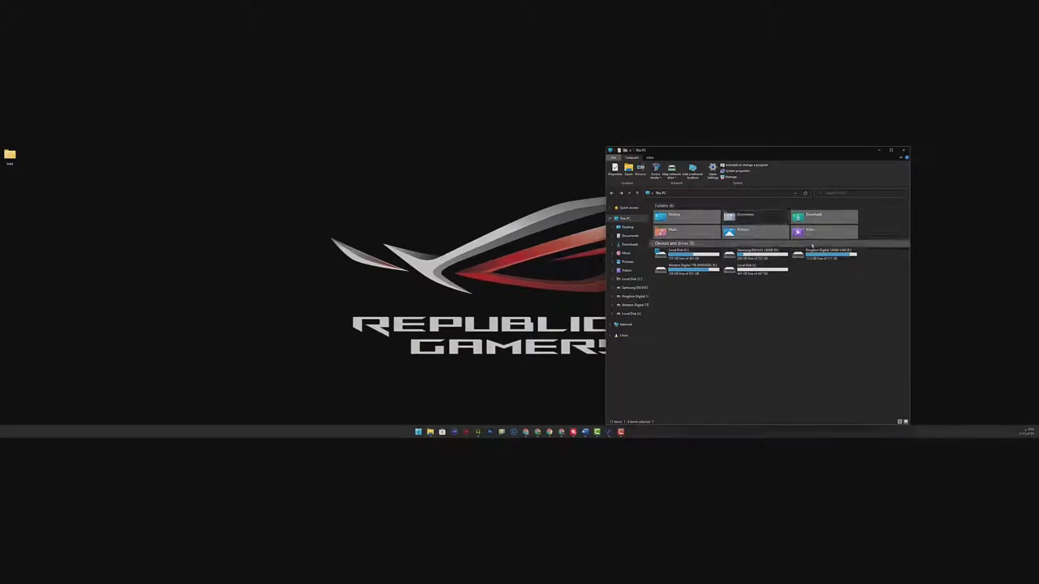
pyautogui.doubleClick(762, 272)
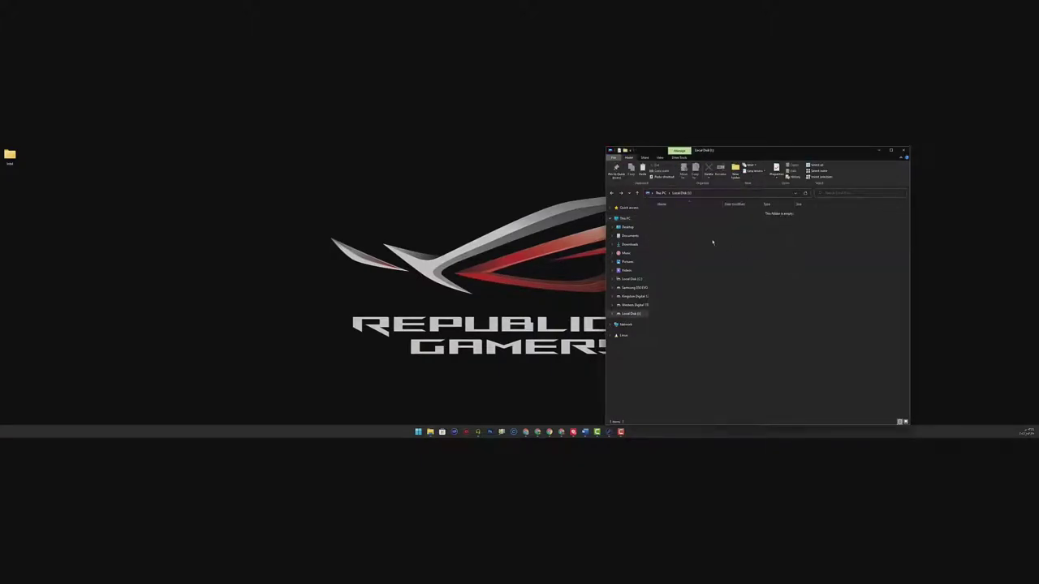
pyautogui.moveTo(694, 230); pyautogui.dragTo(811, 305)
pyautogui.rightClick(720, 234)
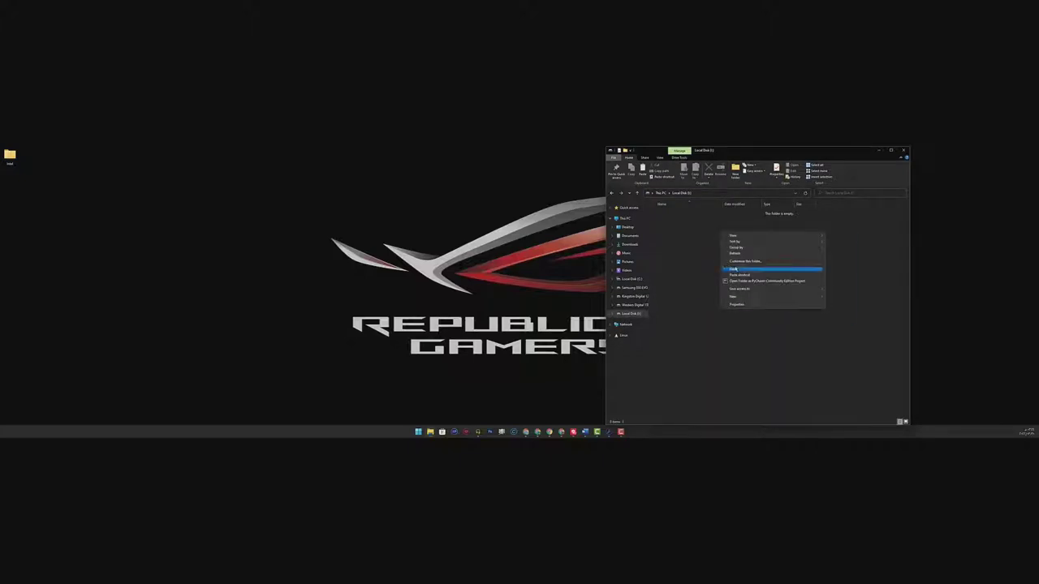
pyautogui.click(734, 269)
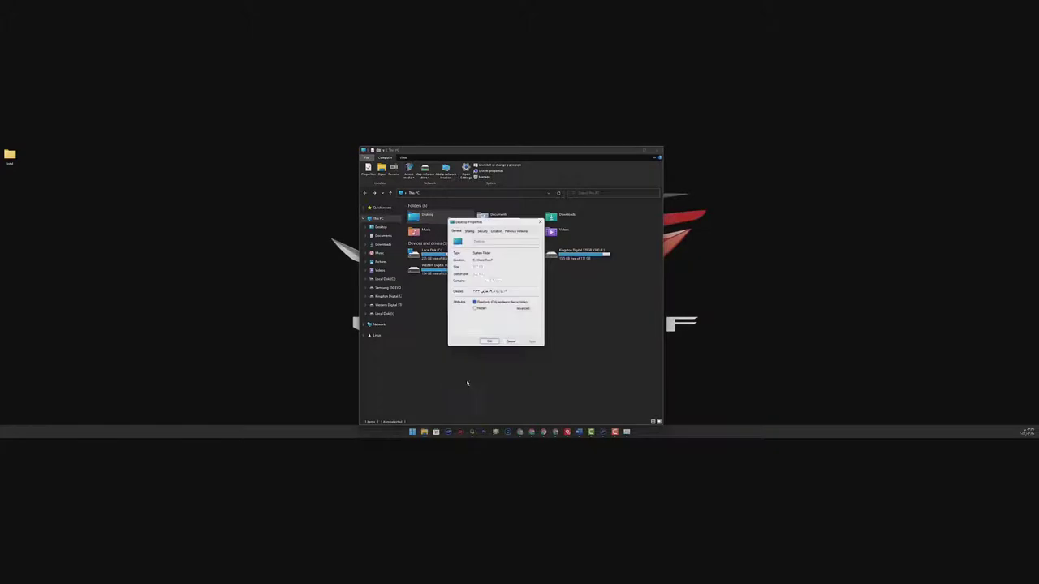
# - Move the Desktop folder's storage location to I:\Desktop and apply the change
pyautogui.click(496, 230)
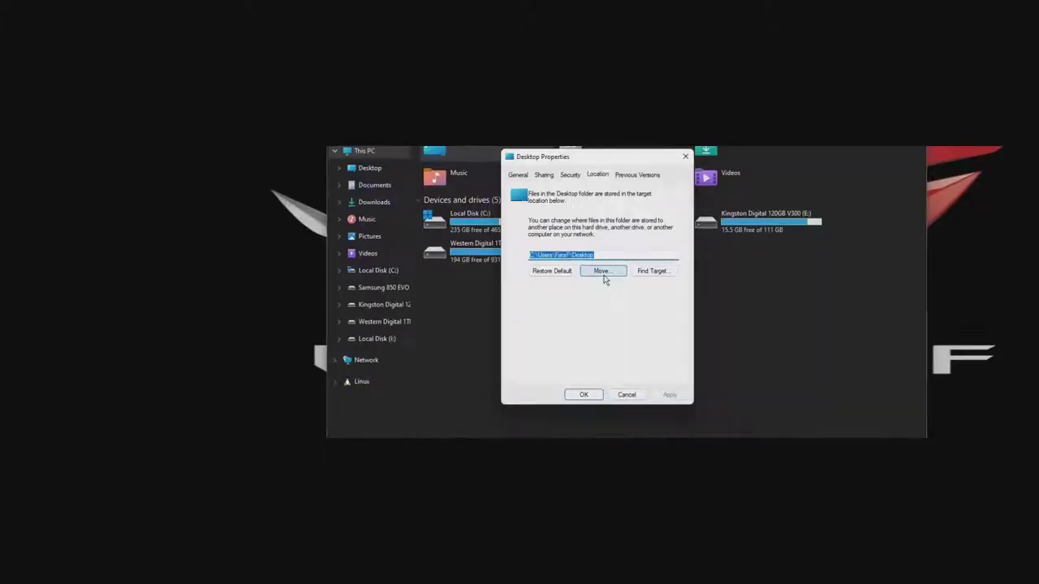
pyautogui.click(601, 271)
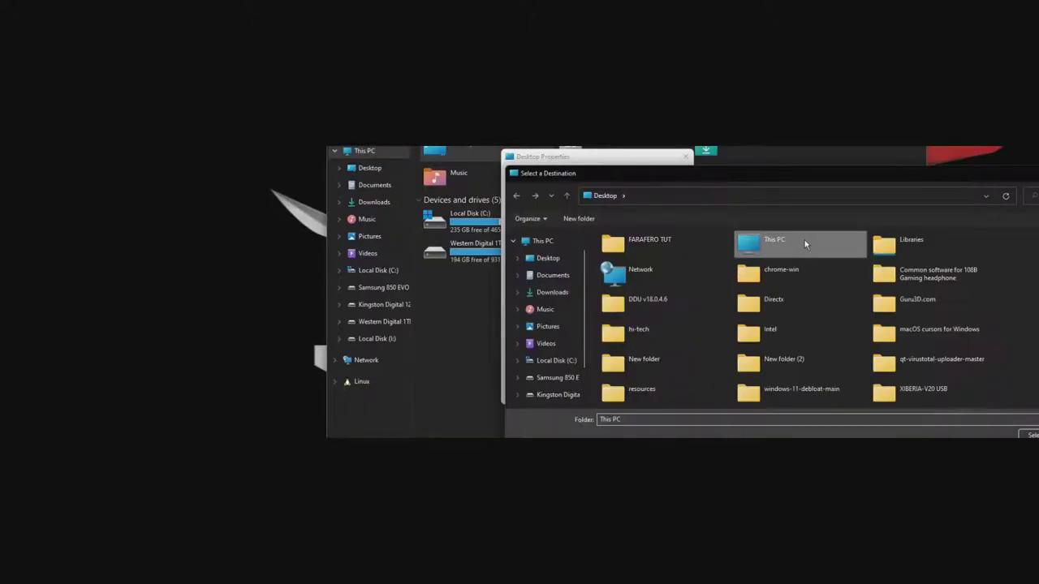
pyautogui.doubleClick(804, 239)
pyautogui.doubleClick(781, 363)
pyautogui.click(622, 251)
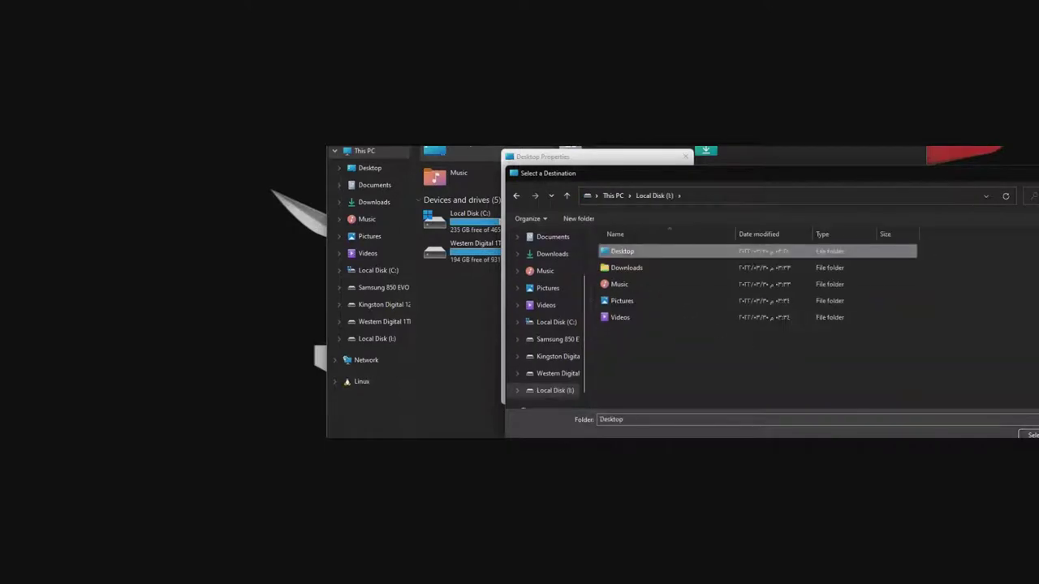
pyautogui.click(1028, 435)
pyautogui.click(670, 395)
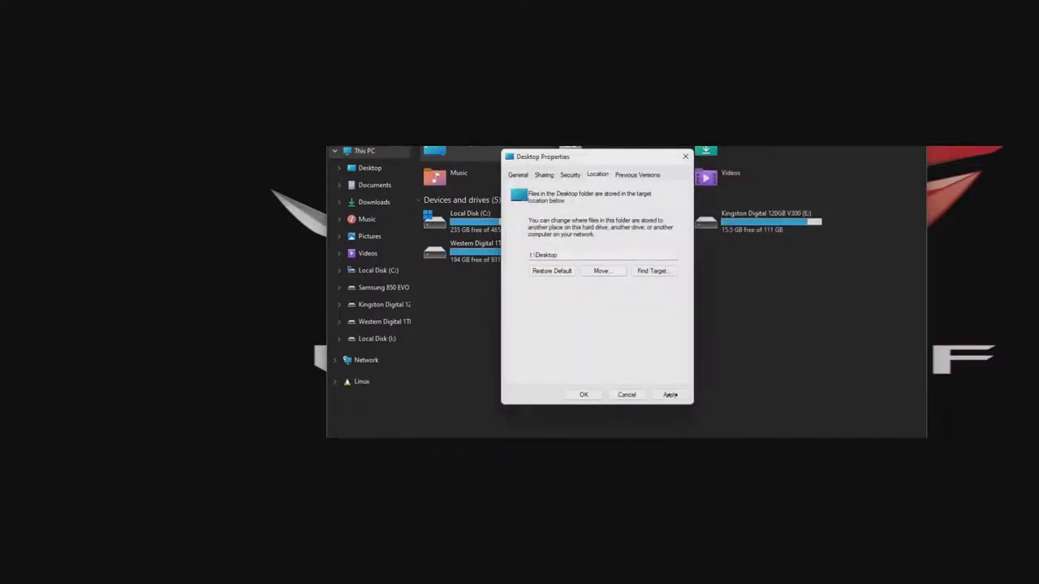
pyautogui.click(674, 308)
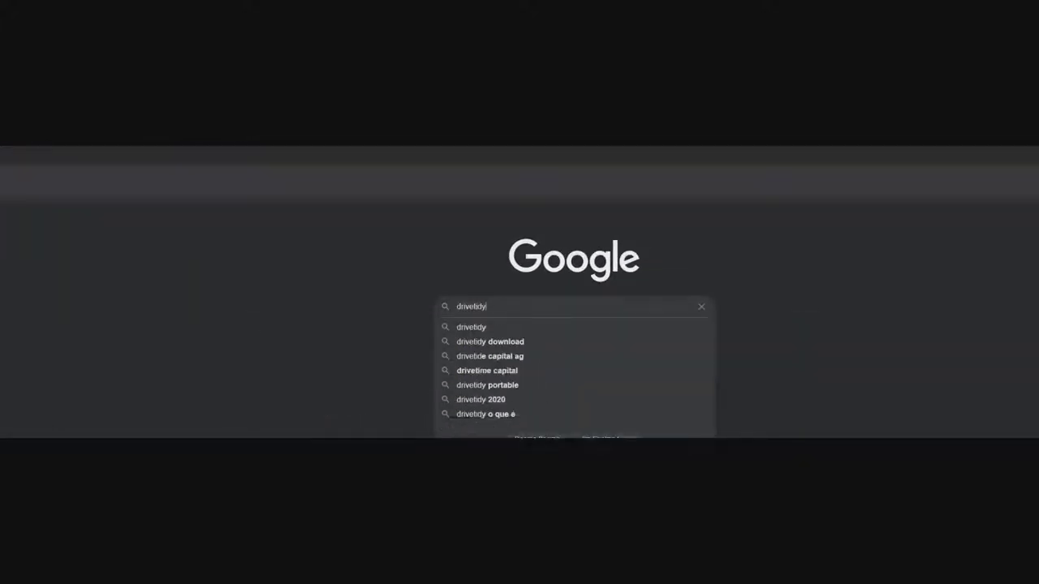
# - Search Google for drivetidy, then download DriveTidy.exe from the Fix-KB page and launch it
pyautogui.press('Return')
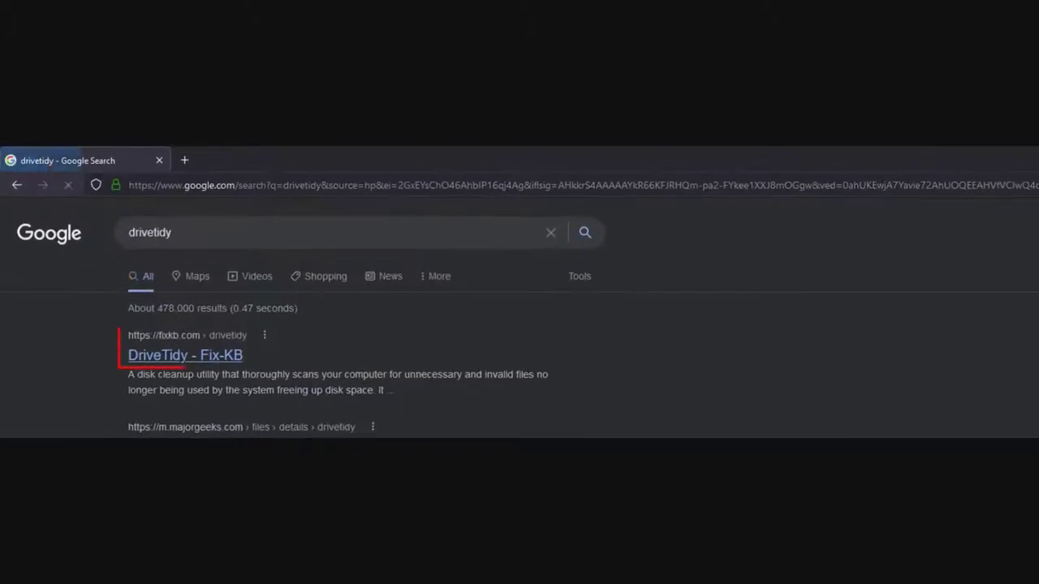
pyautogui.click(186, 356)
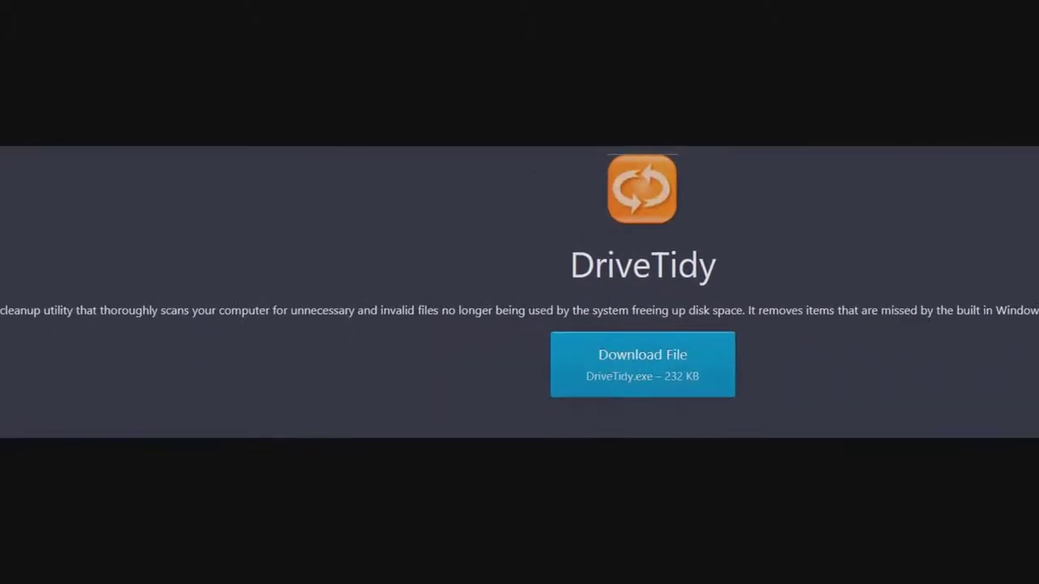
pyautogui.click(642, 364)
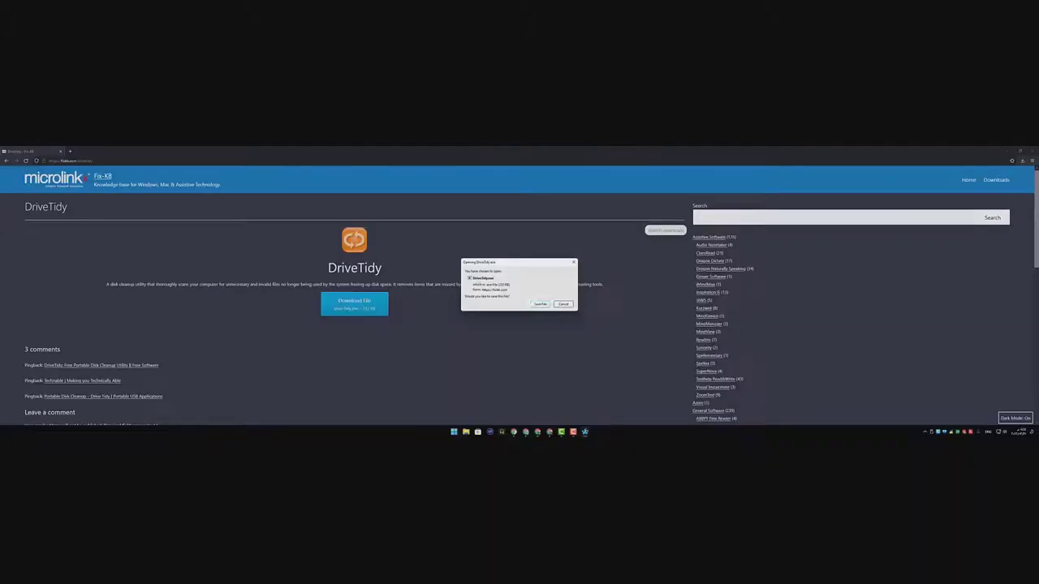
pyautogui.click(540, 304)
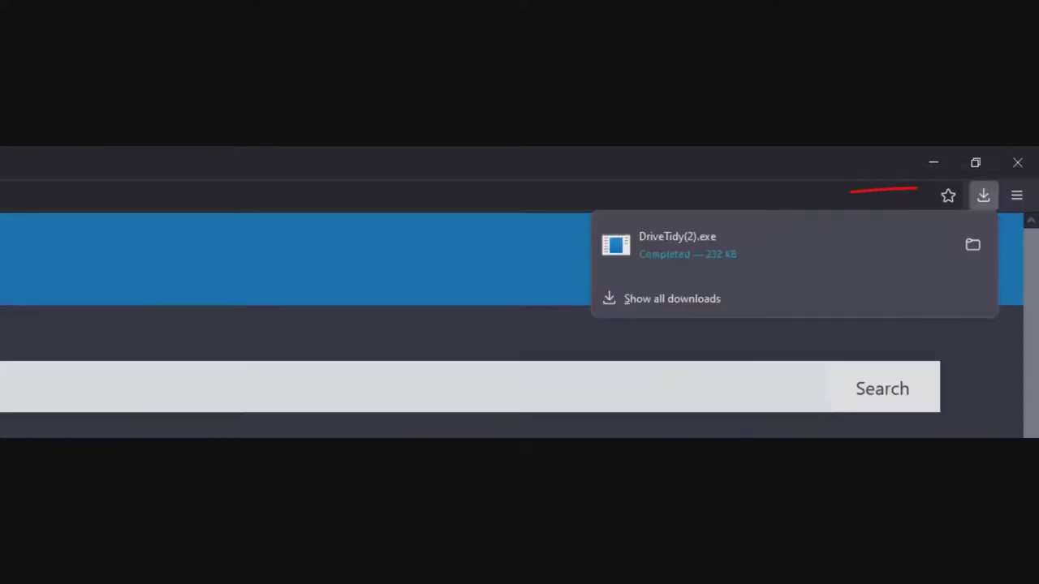
pyautogui.click(689, 245)
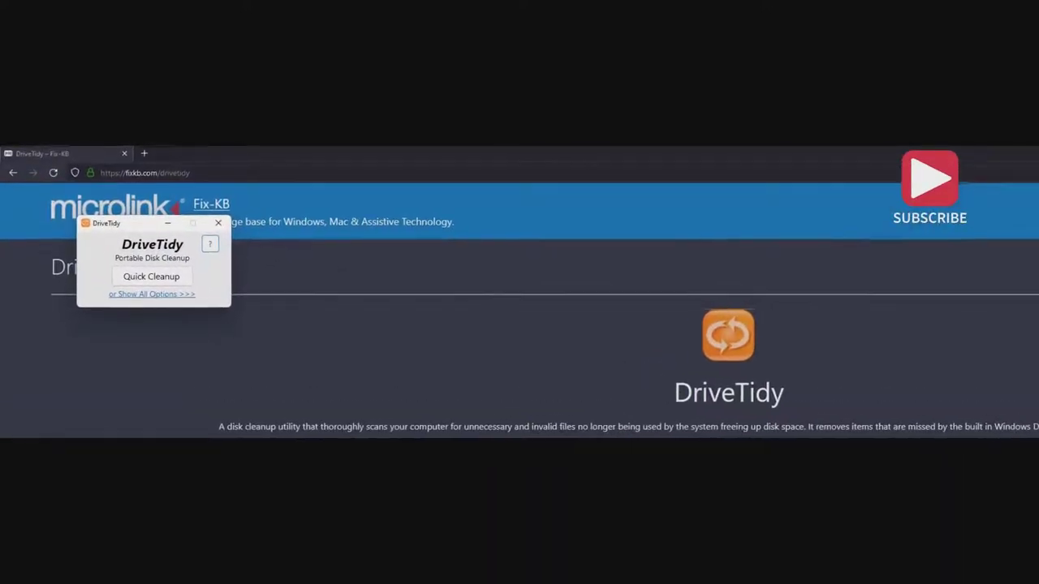
# - Start a DriveTidy cleanup with the quick and advanced options selected, leaving out Google Chrome, and agree to continue
pyautogui.click(150, 296)
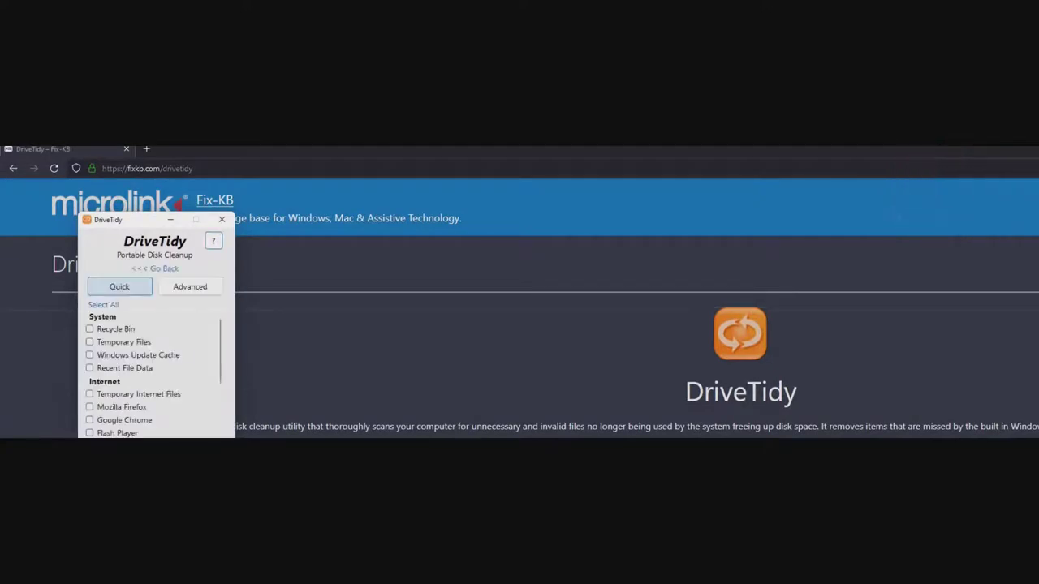
pyautogui.click(190, 287)
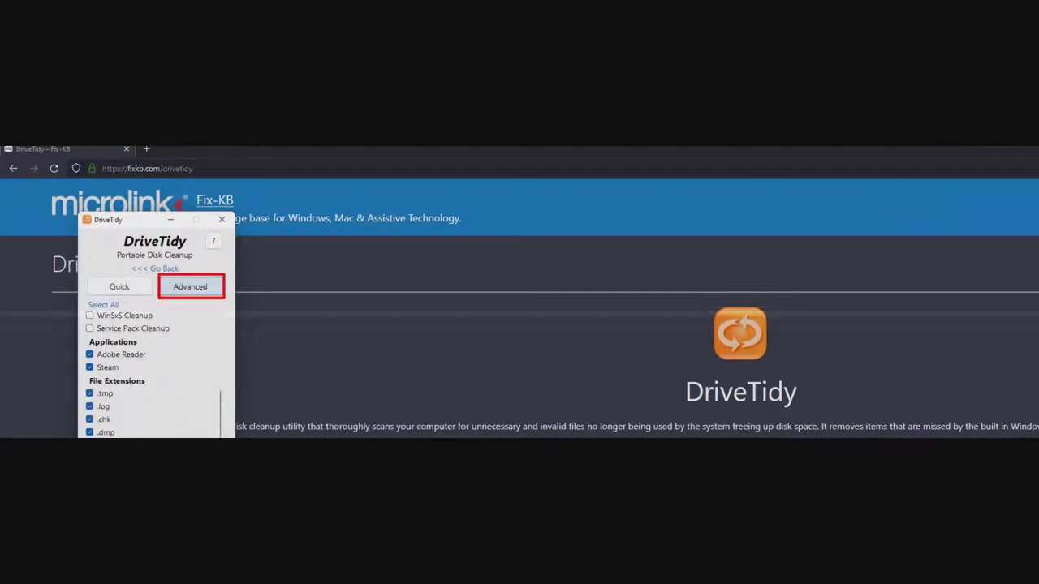
pyautogui.click(103, 305)
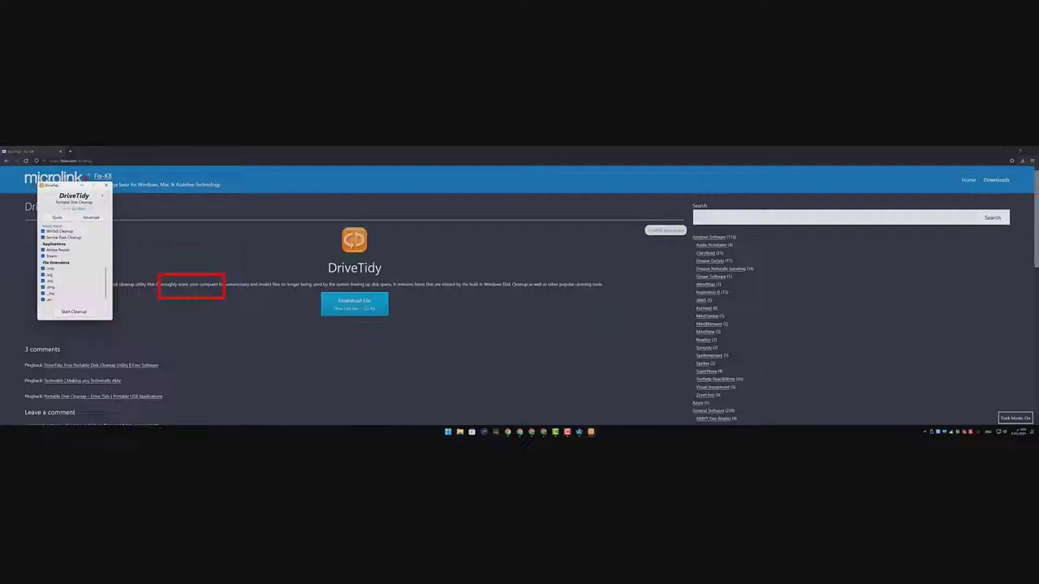
pyautogui.scroll(5, 155, 373)
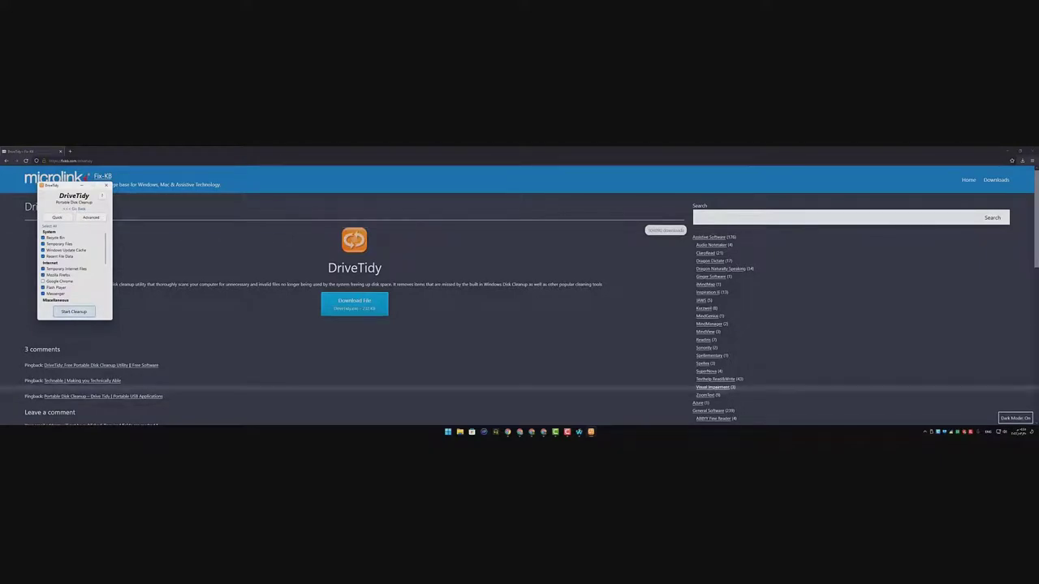
pyautogui.click(74, 312)
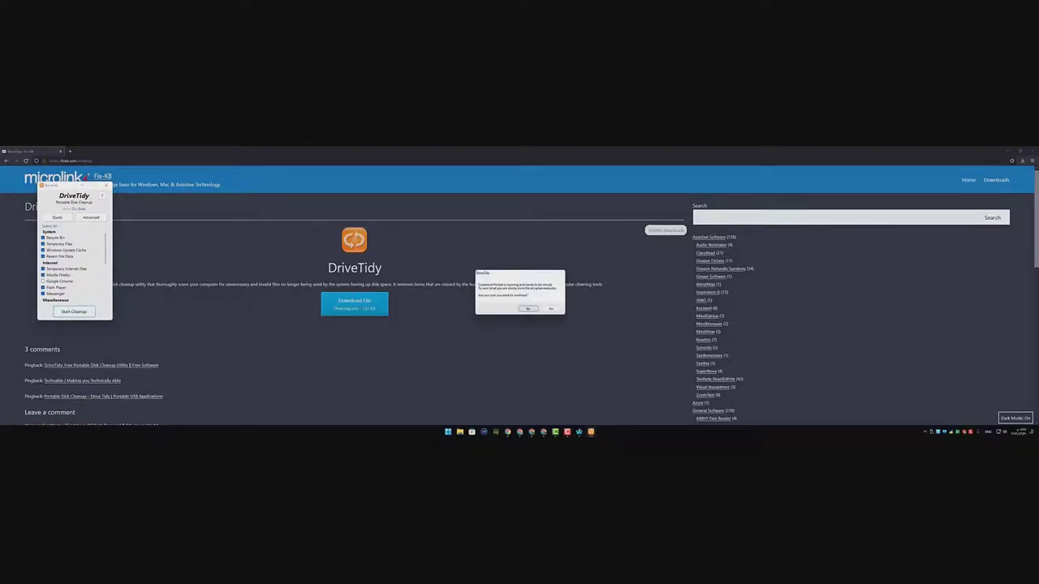
pyautogui.click(528, 310)
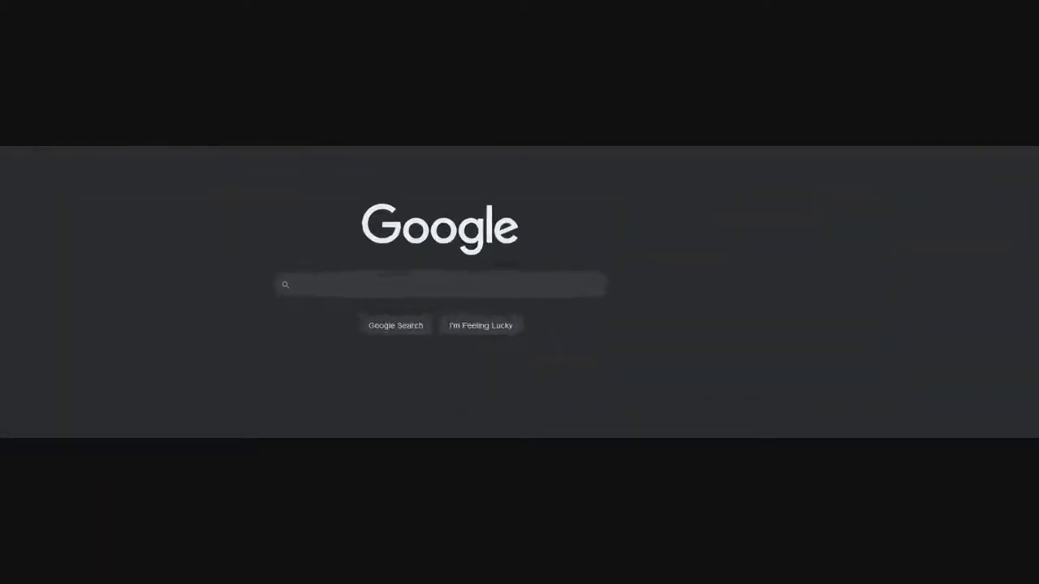
# - Search Google for dism++, save the Dism++ 10.1.1002.1 zip from MajorGeeks and open the downloaded archive
pyautogui.click(519, 274)
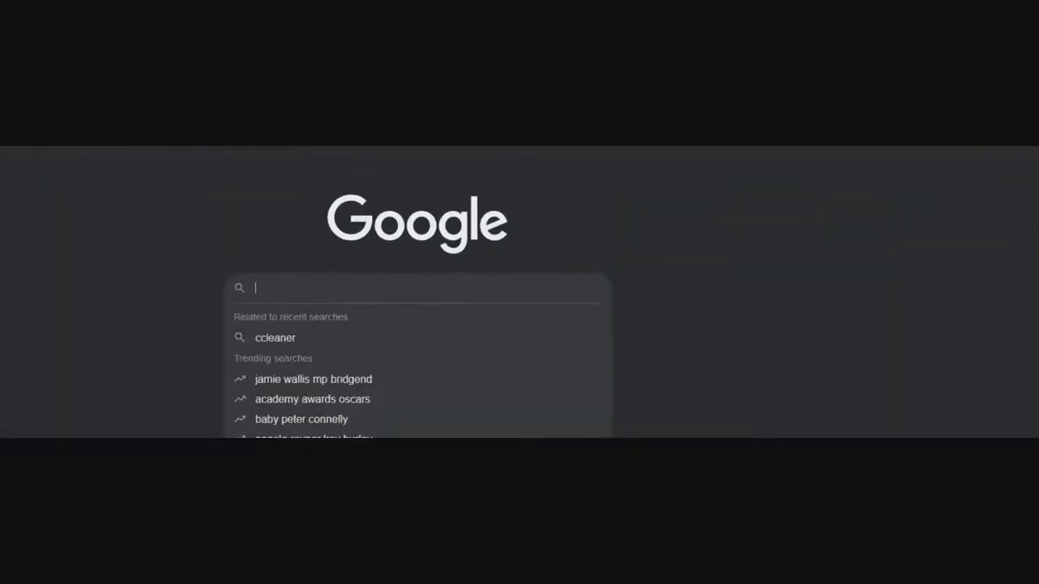
pyautogui.write('dism')
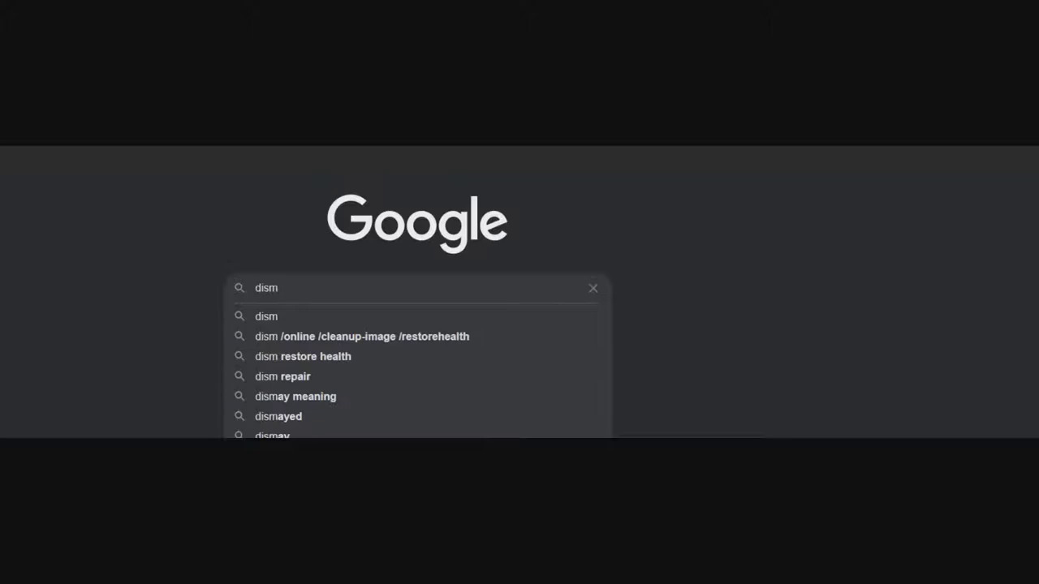
pyautogui.write('++')
pyautogui.press('Return')
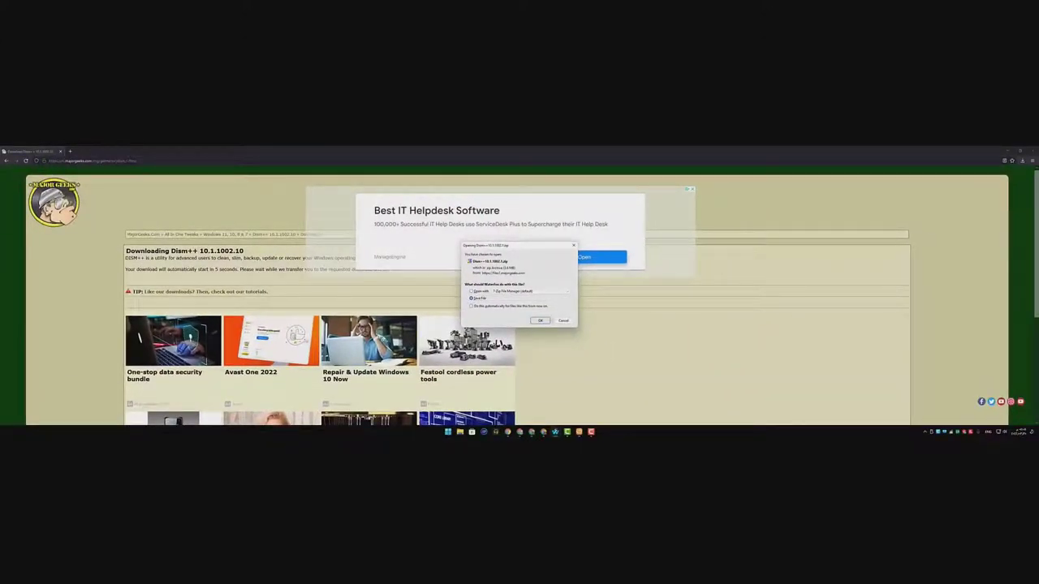
pyautogui.click(540, 320)
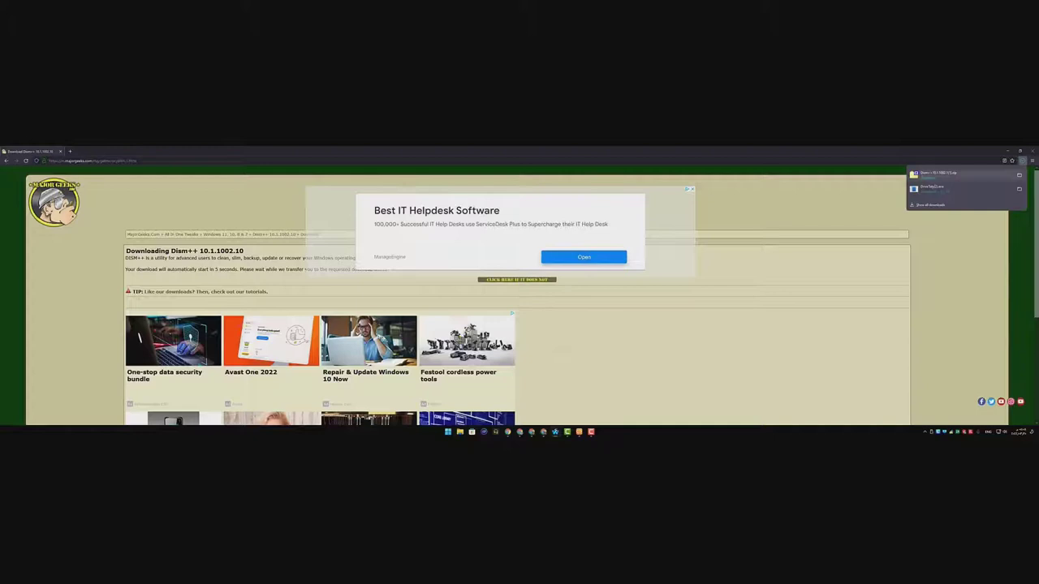
pyautogui.click(940, 175)
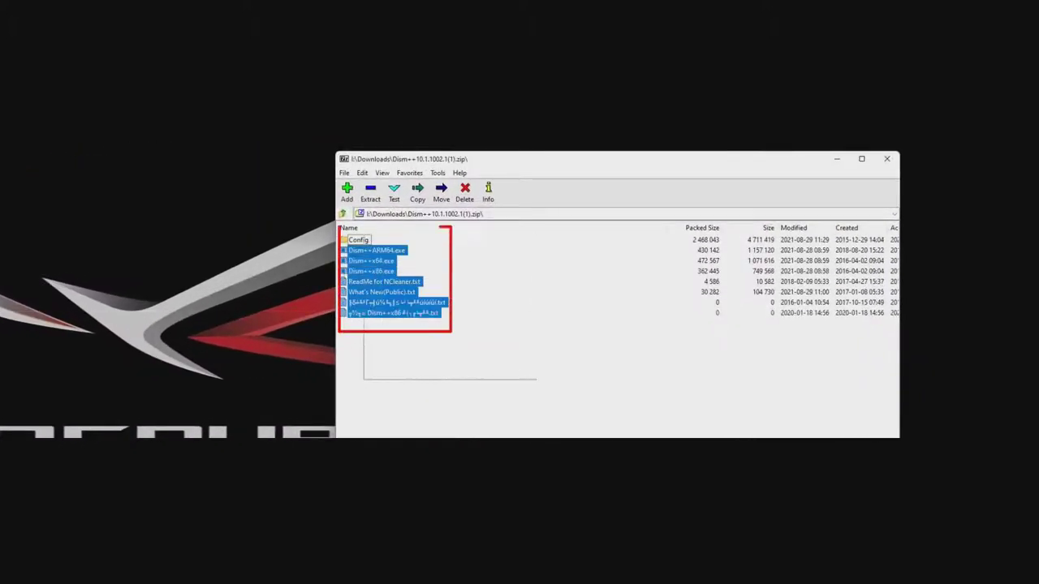
# - Extract all files of the Dism++ archive into a new folder named "Dsim++c s"
pyautogui.moveTo(364, 248); pyautogui.dragTo(445, 354)
pyautogui.click(370, 193)
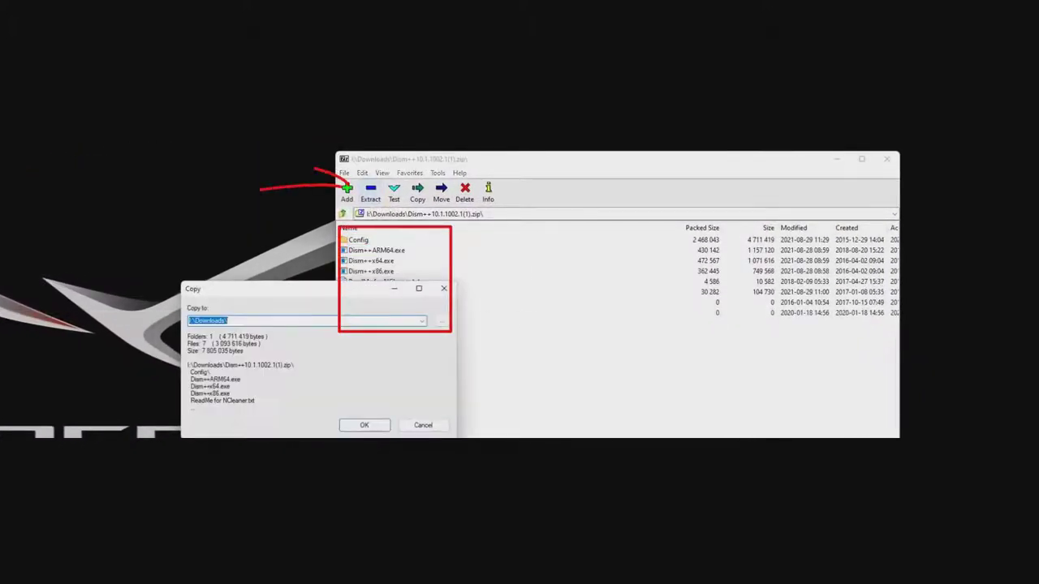
pyautogui.click(441, 322)
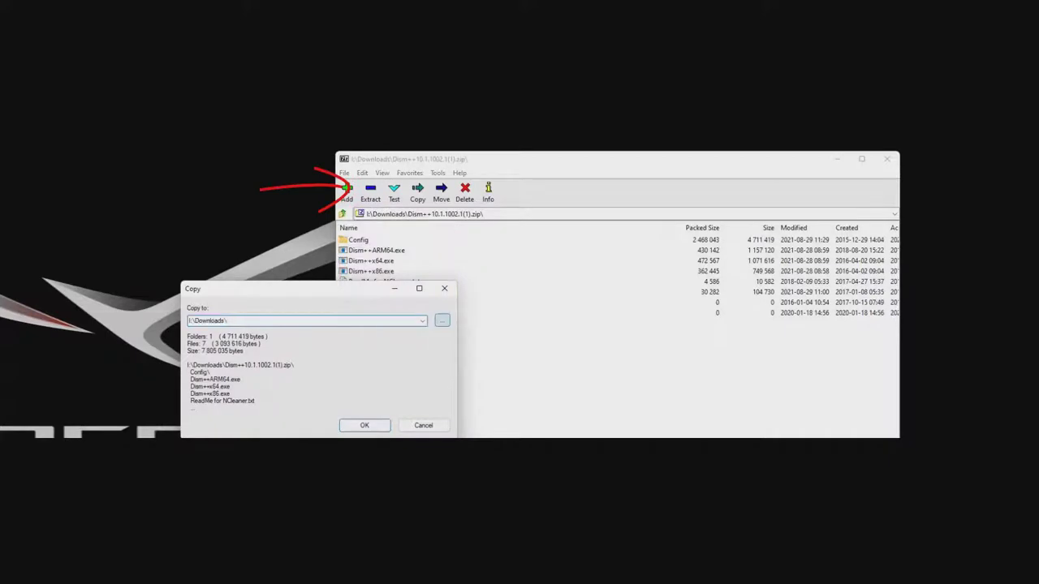
pyautogui.click(442, 321)
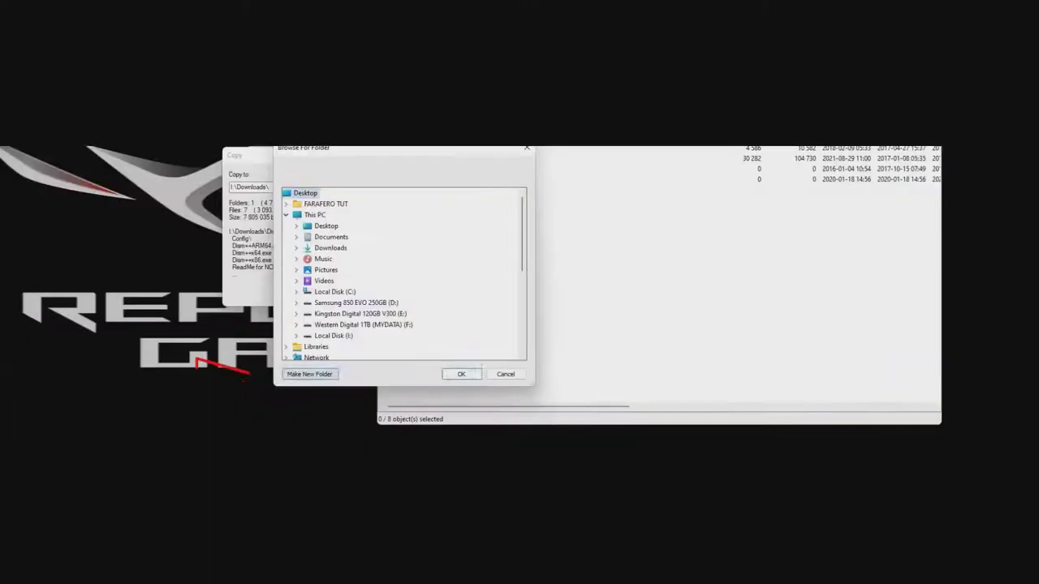
pyautogui.click(309, 374)
pyautogui.write('D')
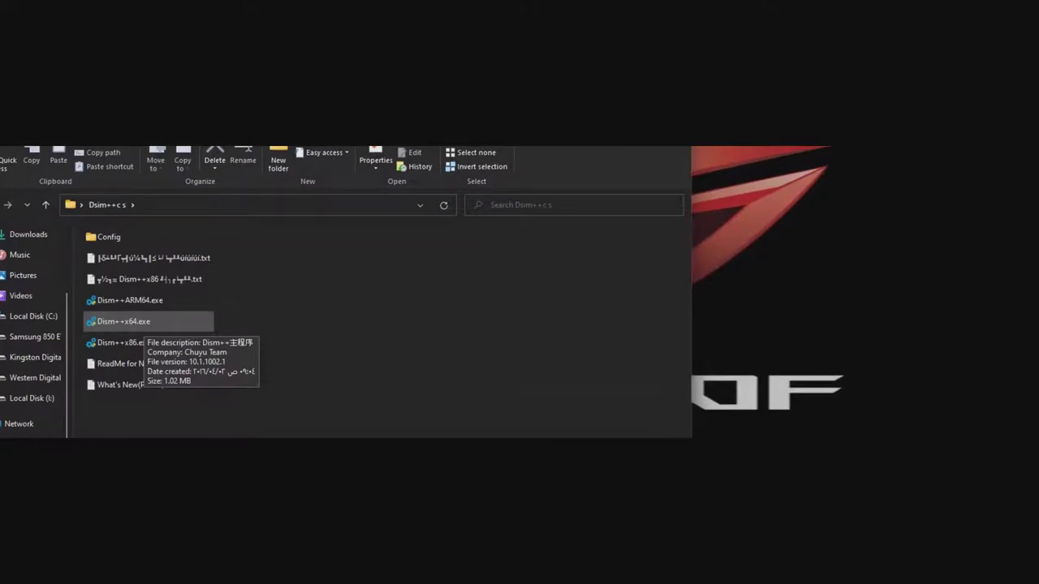
# - Launch Dism++x64.exe from the extracted folder and enable expert mode in its settings
pyautogui.click(154, 342)
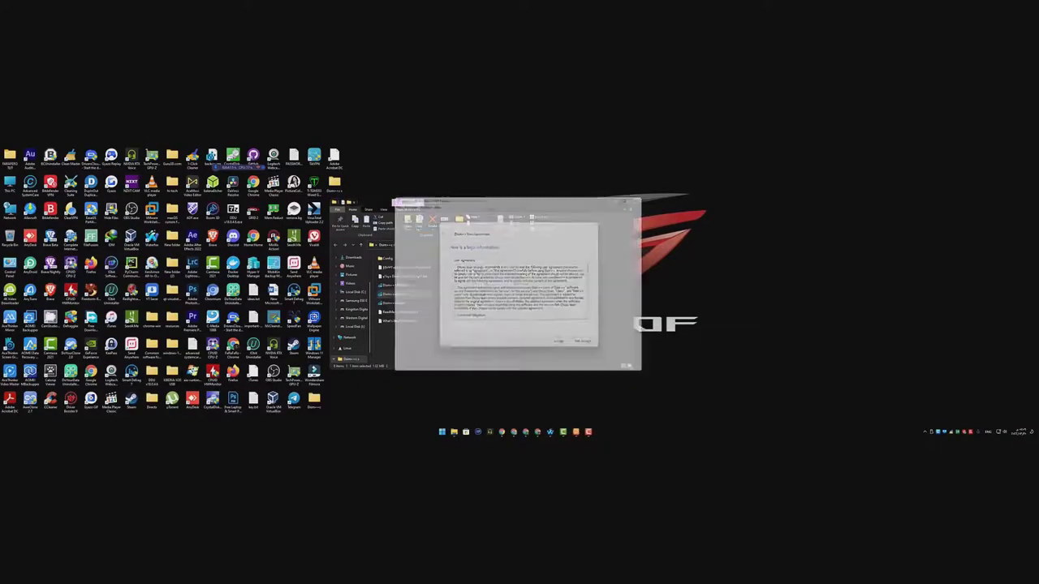
pyautogui.click(185, 226)
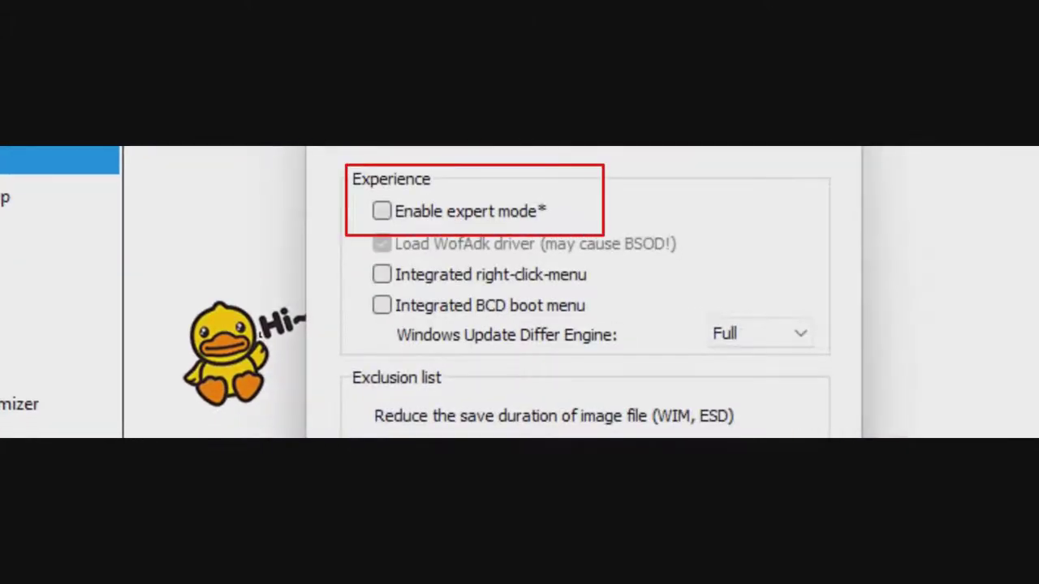
pyautogui.click(381, 211)
pyautogui.press('Return')
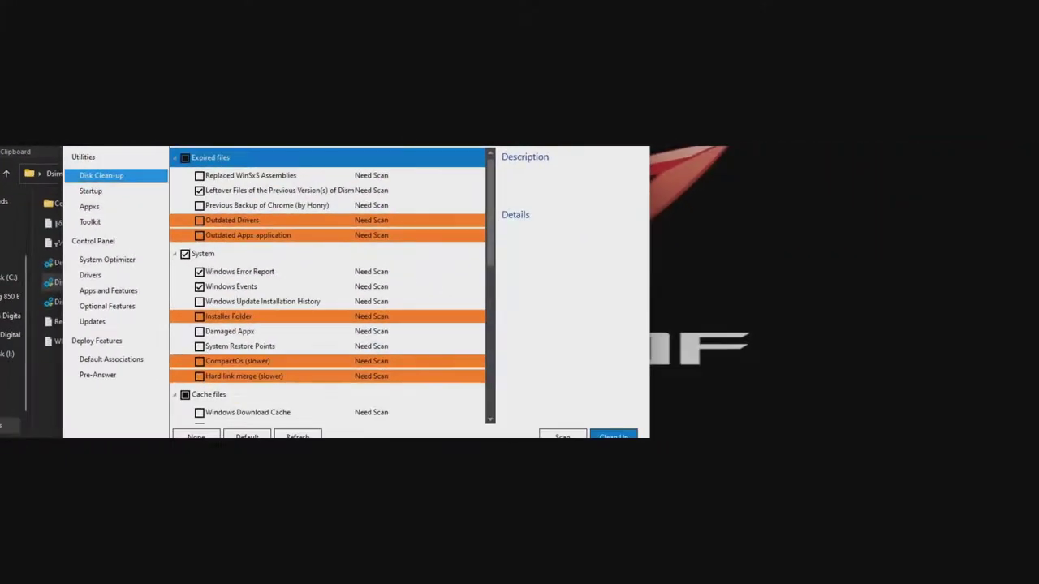
# - Select all Expired files and System items for disk clean-up, accepting the WinSxS warning and excluding CompactOs (slower)
pyautogui.click(185, 158)
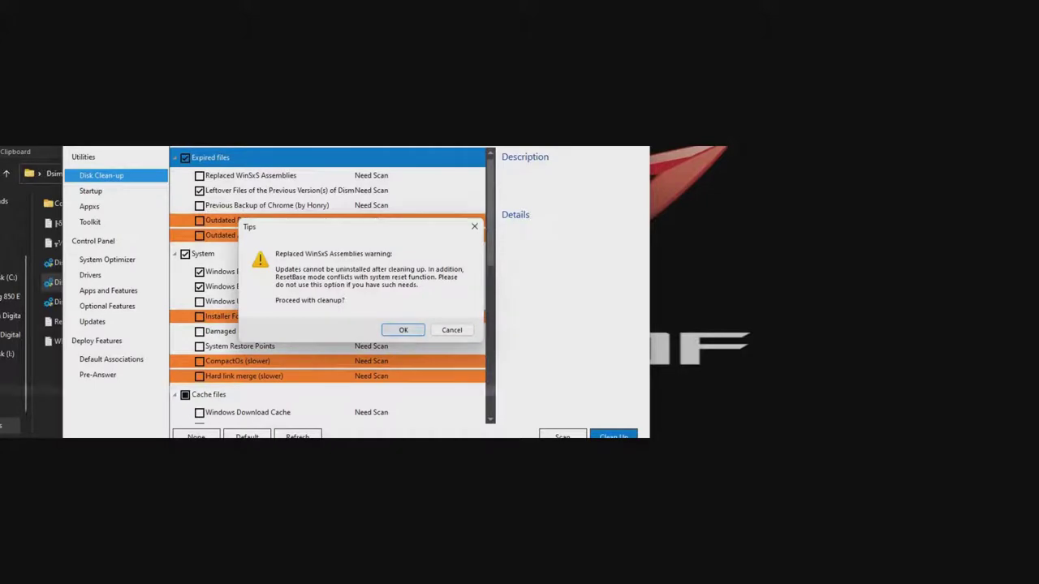
pyautogui.click(403, 330)
pyautogui.click(185, 254)
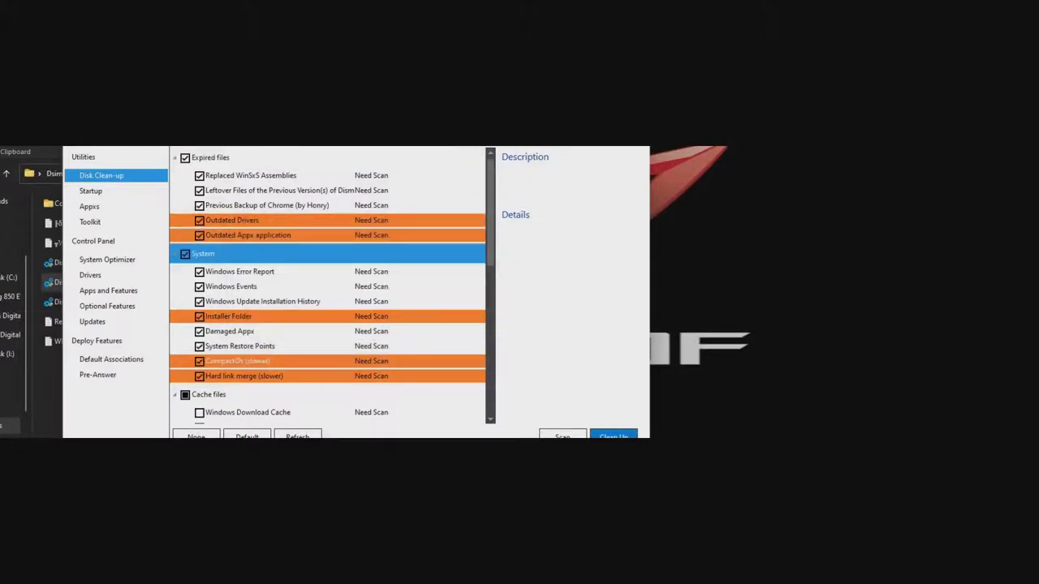
pyautogui.click(237, 361)
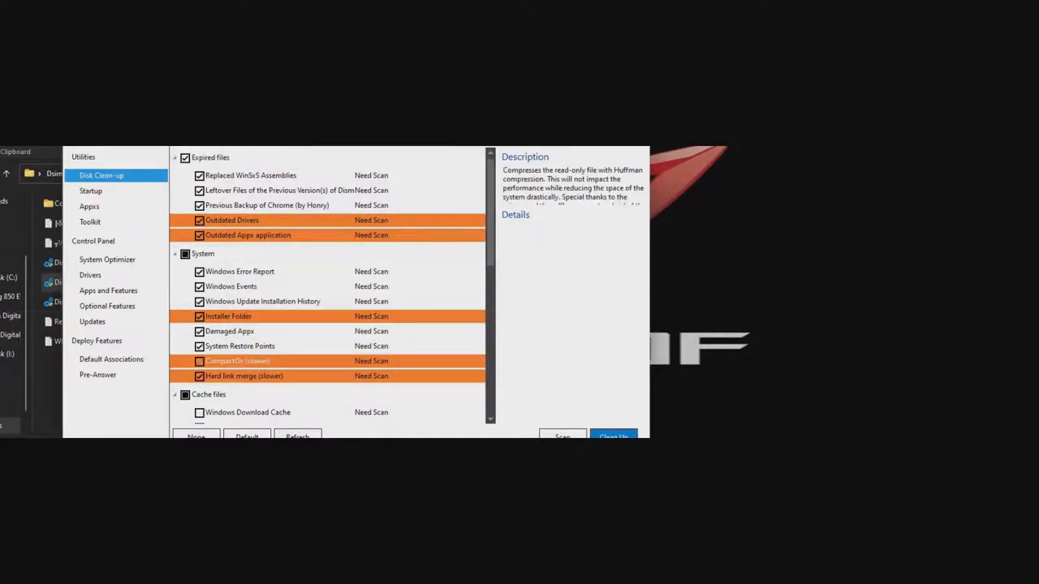
# - Select all Cache files items for clean-up, accepting the driver installation cache warnings, and include the Applications category
pyautogui.scroll(-3, 328, 324)
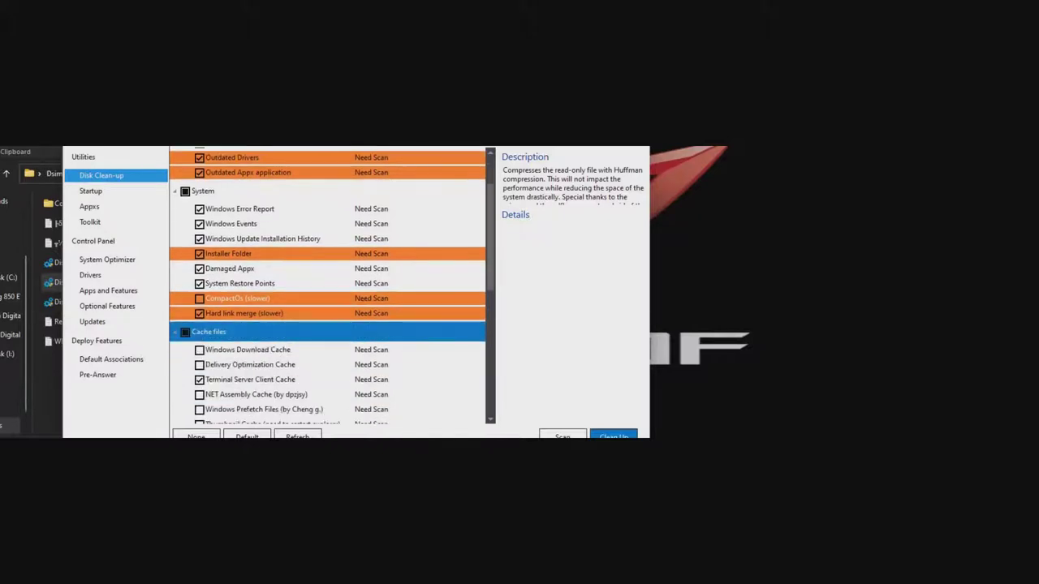
pyautogui.click(185, 269)
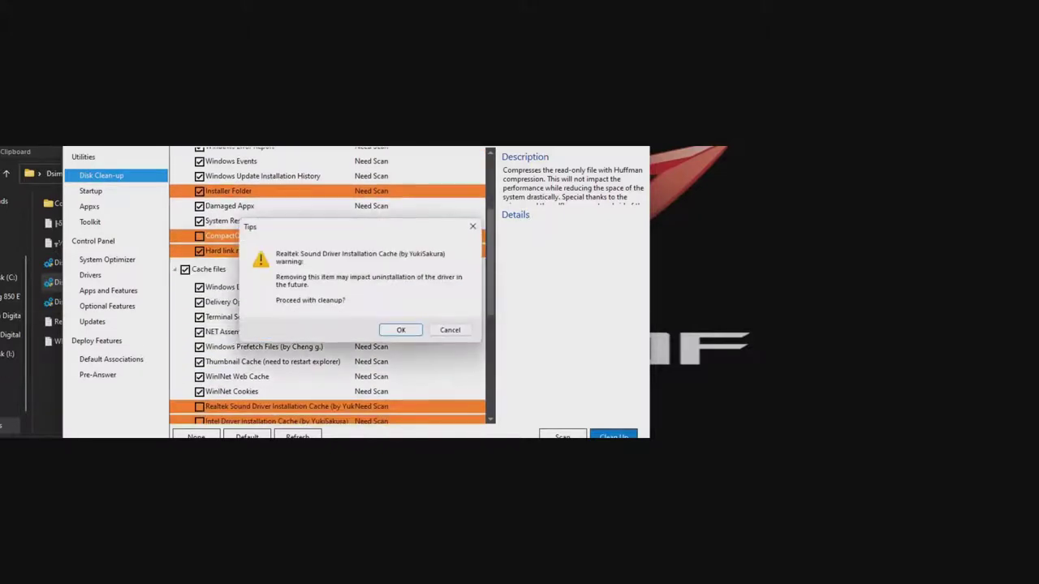
pyautogui.click(400, 330)
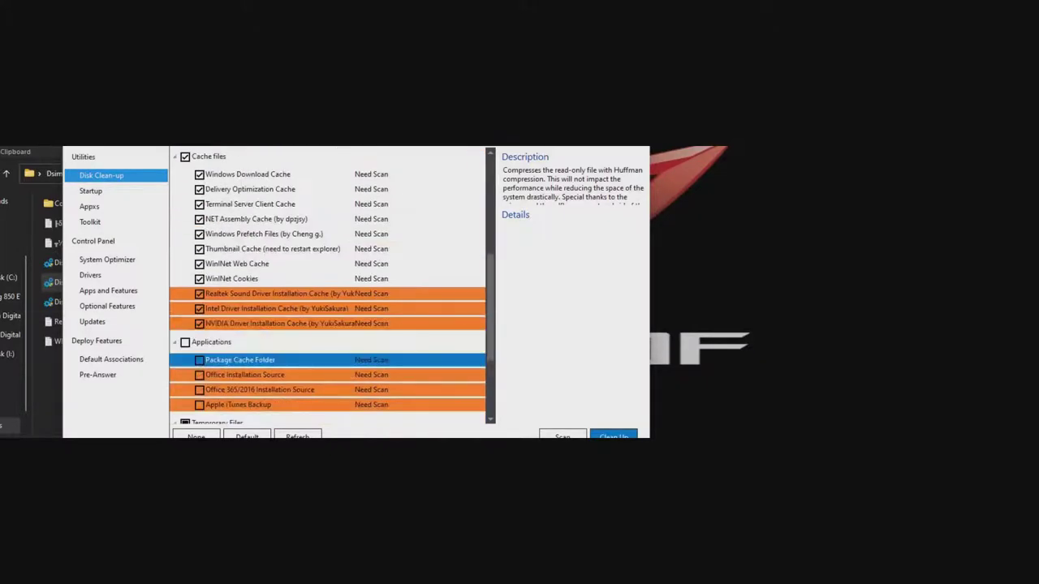
pyautogui.click(186, 342)
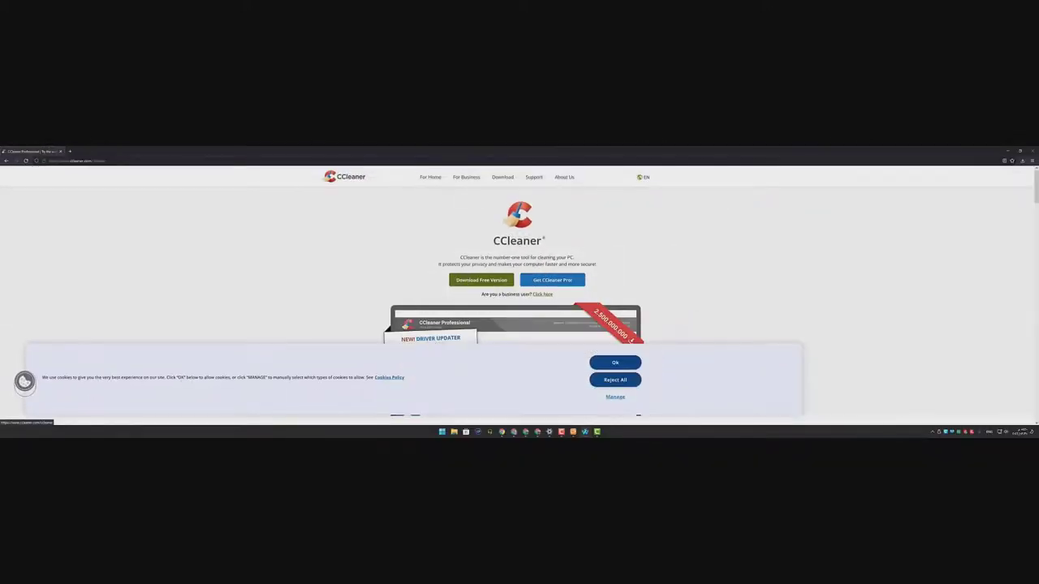
# - Download the free version of CCleaner from its website, install CCleaner v5.91 and dismiss its welcome screen
pyautogui.scroll(-15, 519, 292)
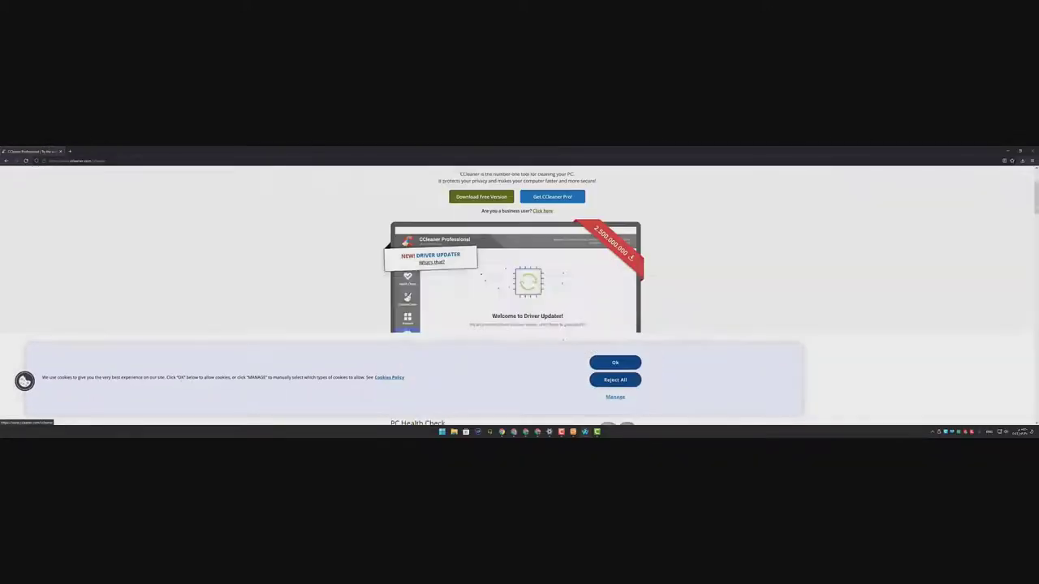
pyautogui.scroll(2, 519, 293)
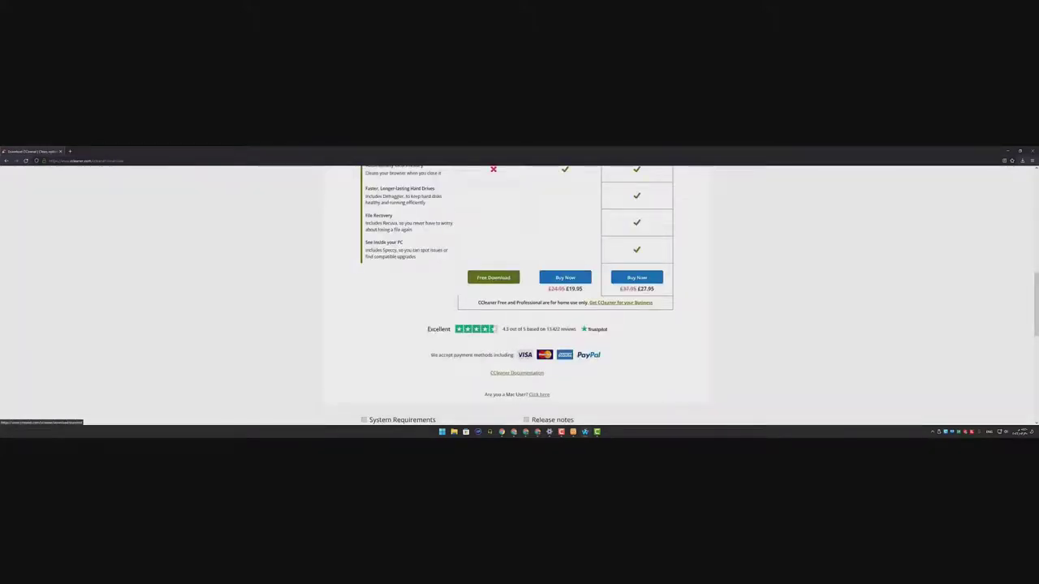
pyautogui.click(493, 278)
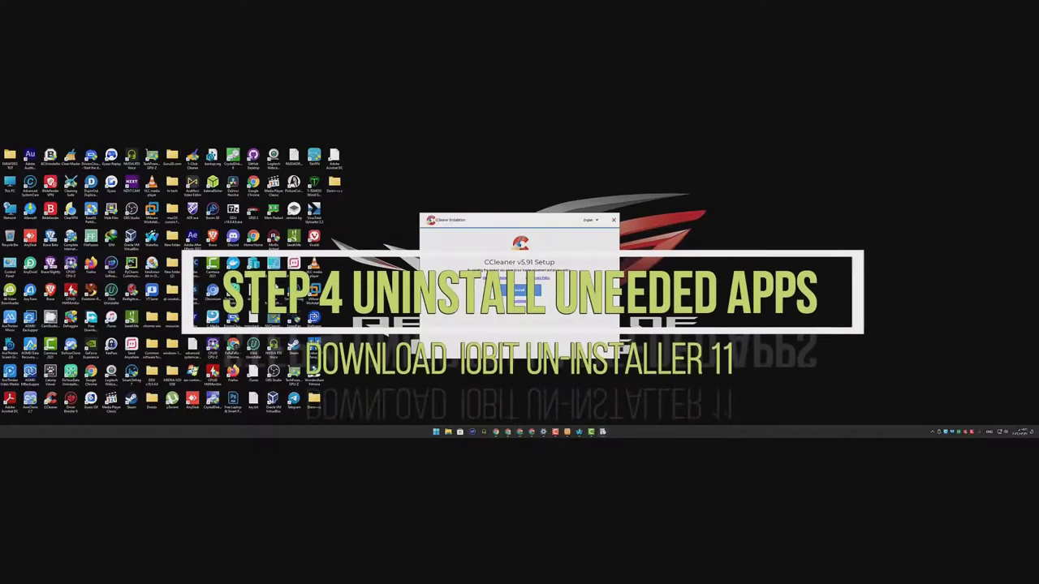
pyautogui.click(521, 290)
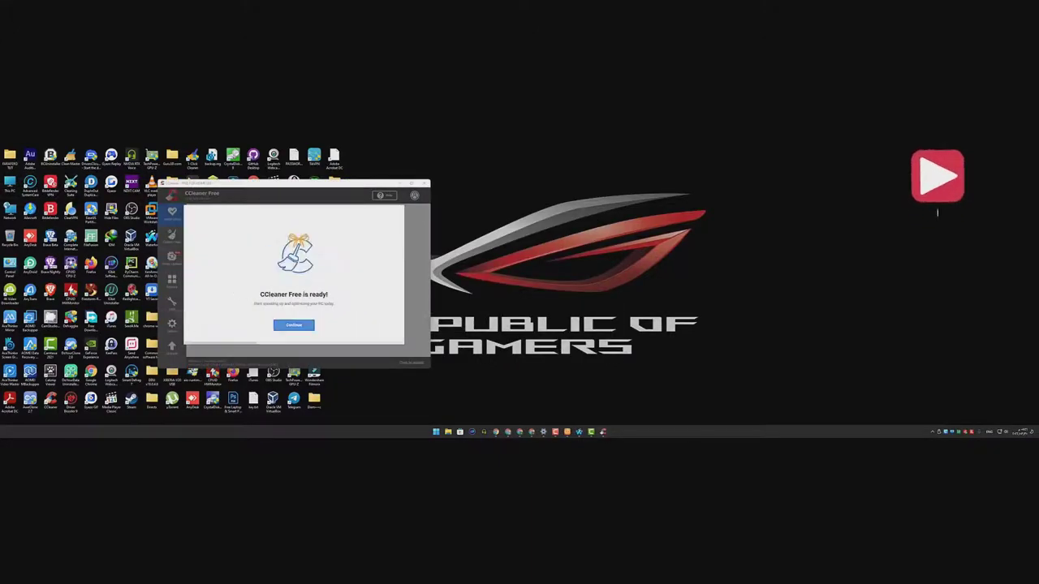
pyautogui.click(294, 325)
pyautogui.click(294, 320)
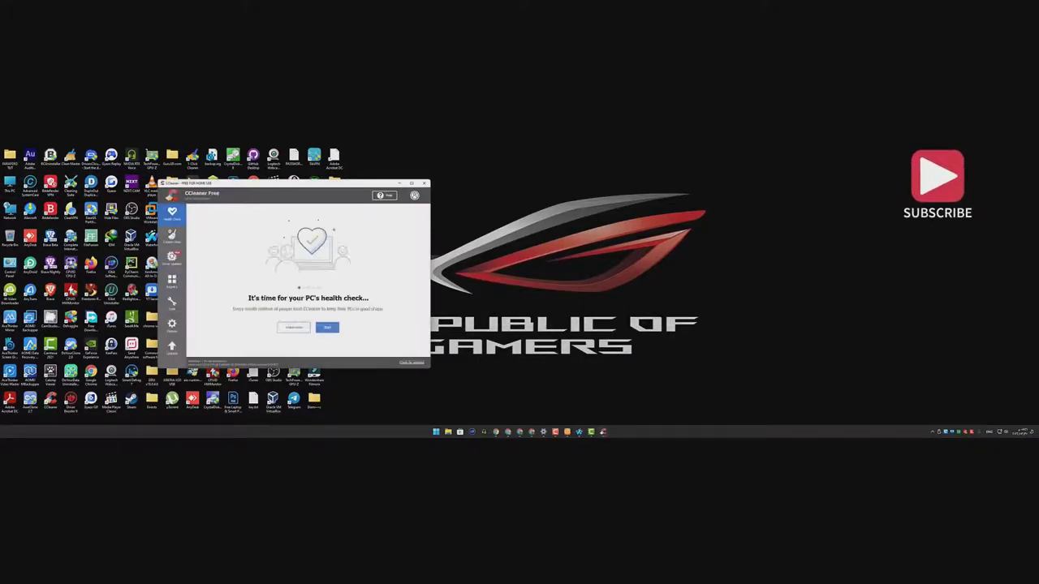
# - In CCleaner's Custom Clean, check all cleaning rules for the browsers and programs under Applications, accepting the saved-passwords warnings
pyautogui.click(172, 236)
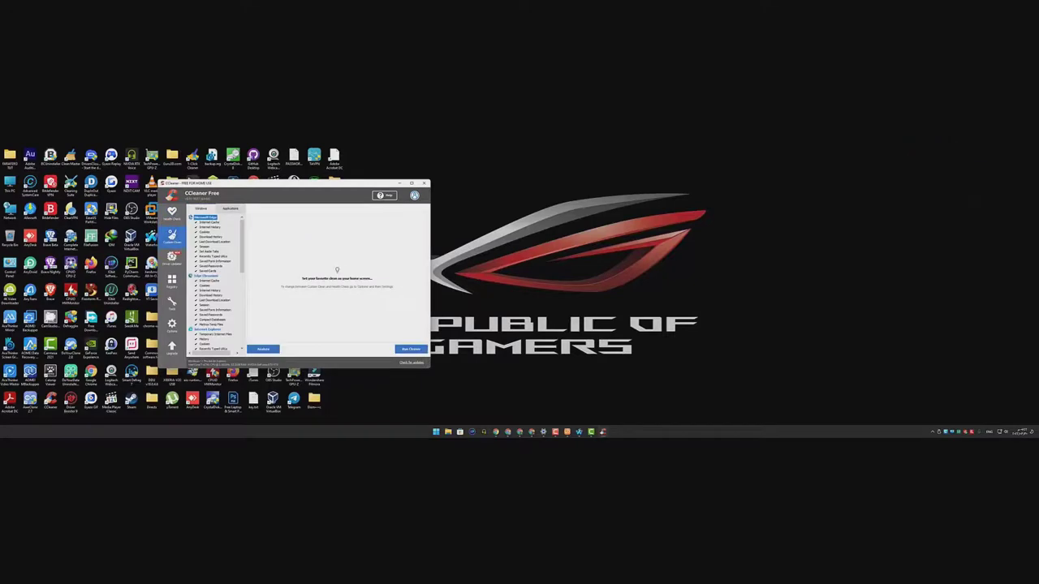
pyautogui.scroll(-7, 215, 284)
pyautogui.scroll(-5, 215, 284)
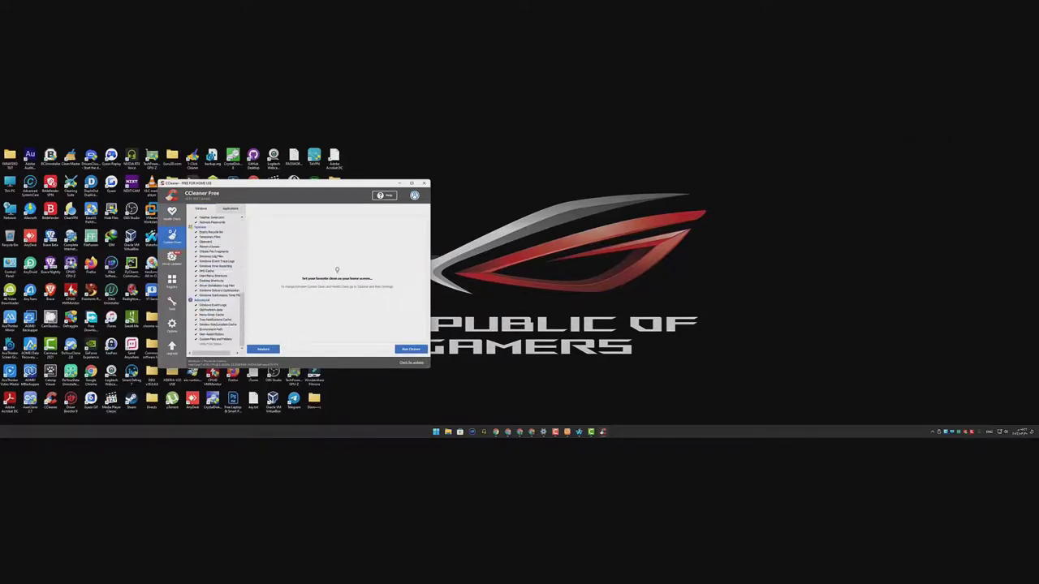
pyautogui.click(231, 209)
pyautogui.rightClick(199, 217)
pyautogui.click(212, 223)
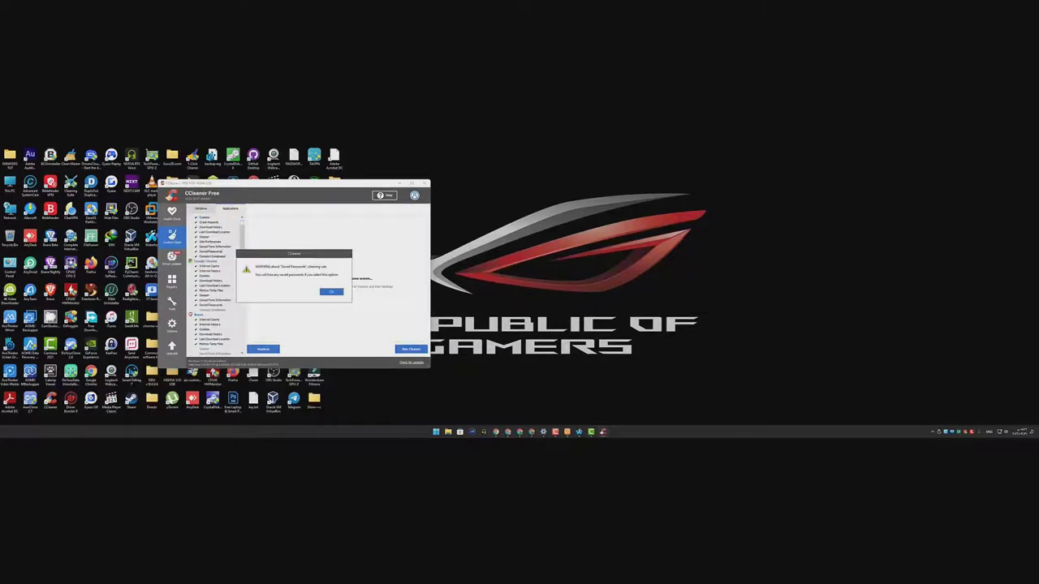
pyautogui.click(331, 292)
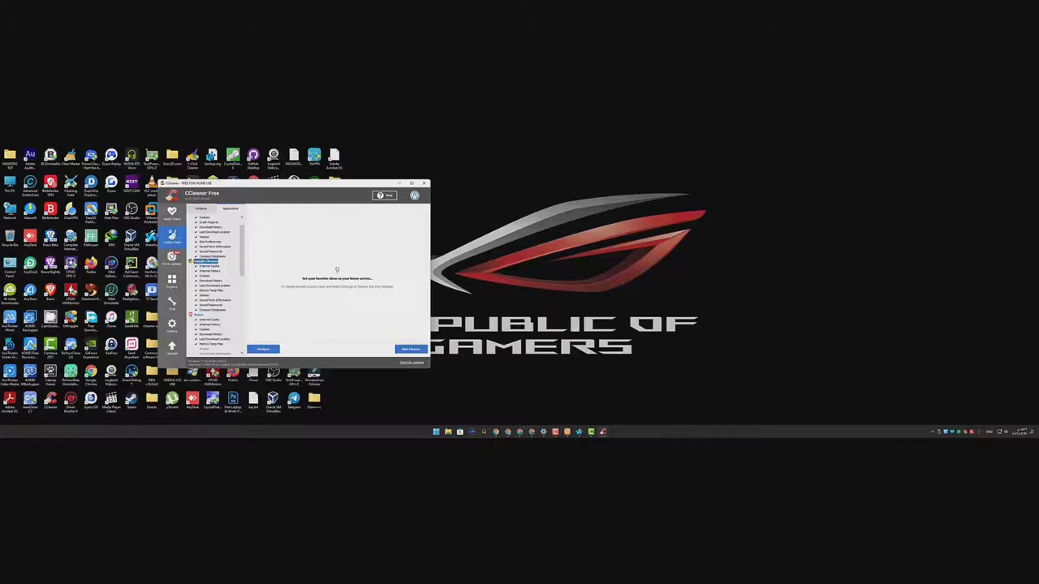
pyautogui.rightClick(198, 256)
pyautogui.click(213, 261)
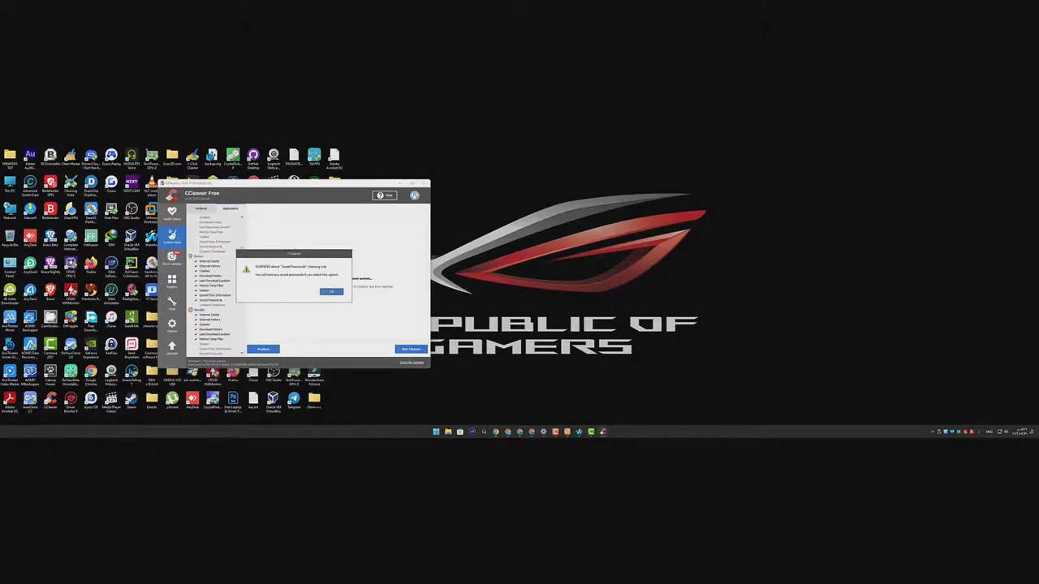
pyautogui.click(331, 292)
pyautogui.scroll(-5, 215, 284)
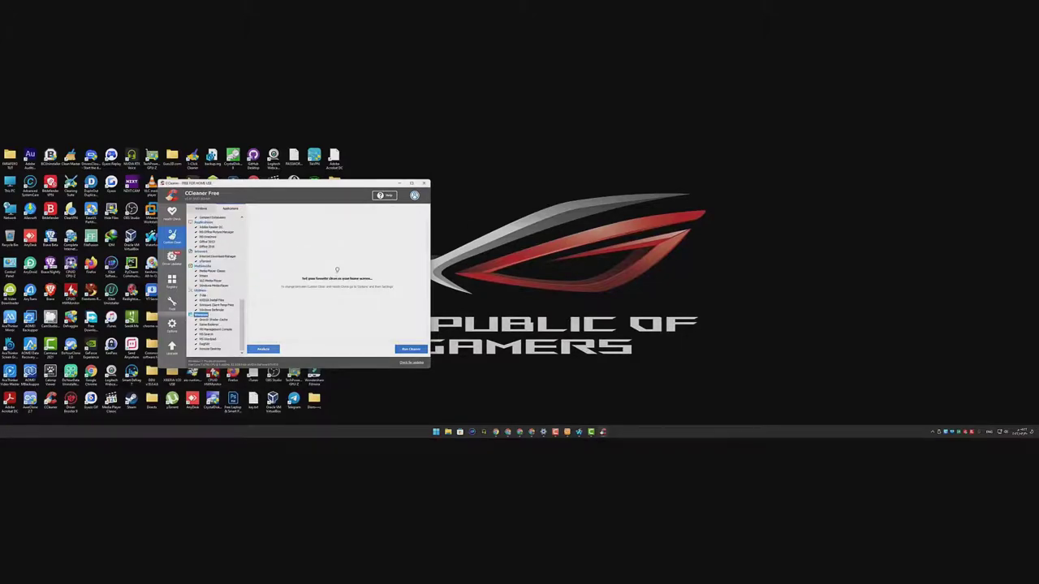
# - Analyze the selected items, run the CCleaner clean-up and close the program
pyautogui.click(263, 349)
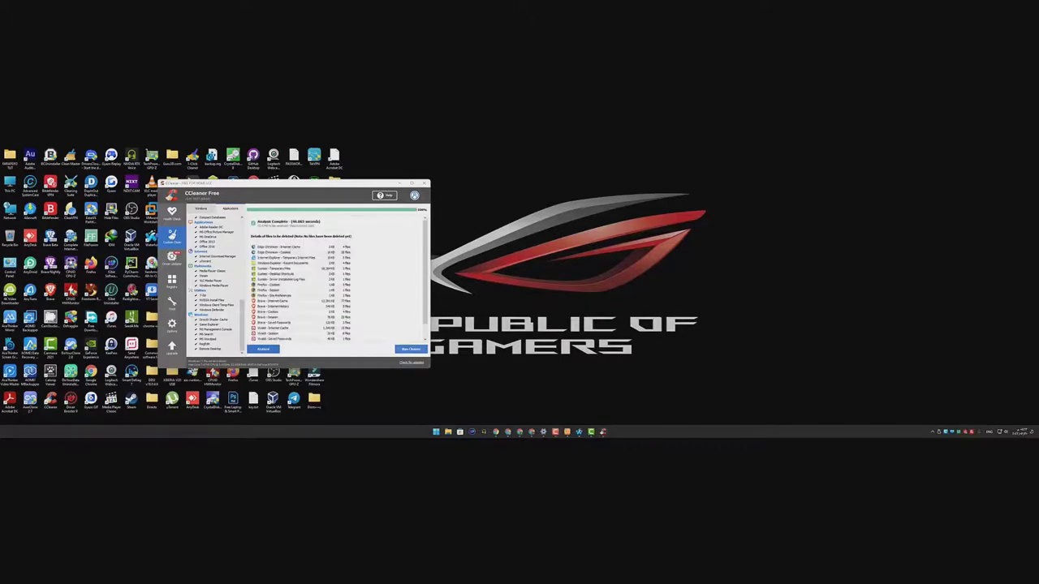
pyautogui.click(411, 349)
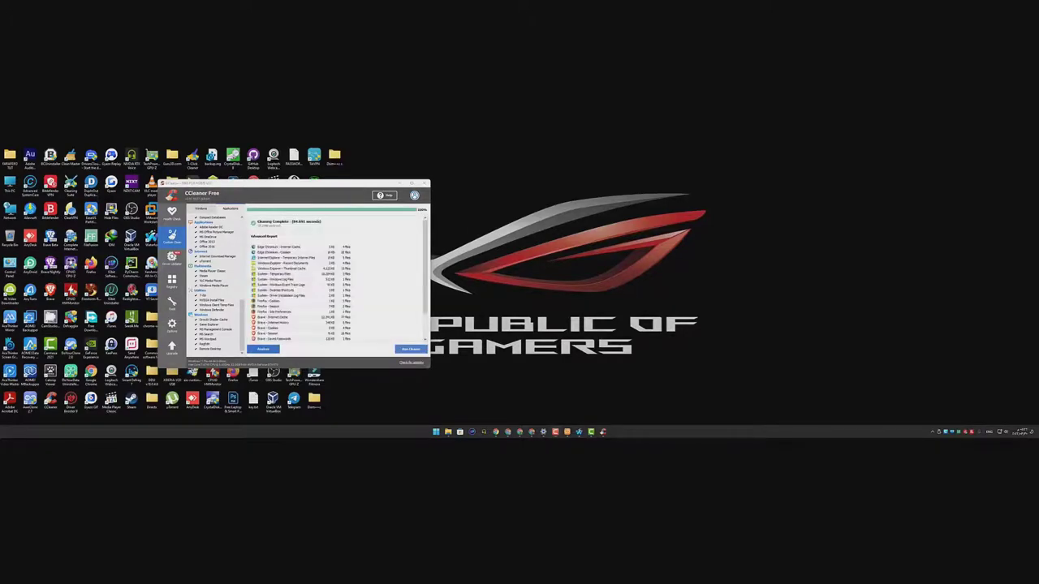
pyautogui.click(263, 349)
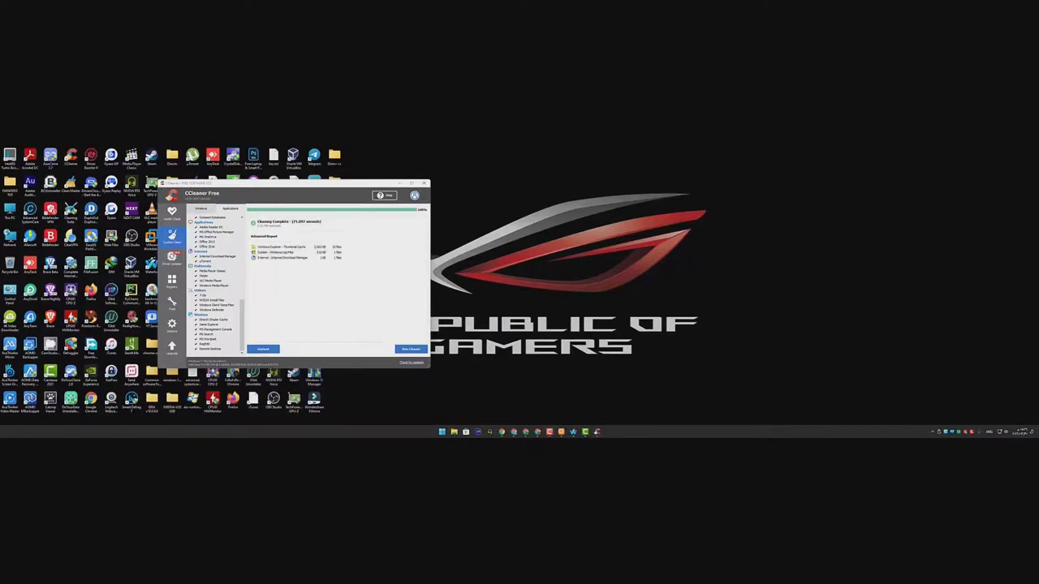
pyautogui.click(423, 184)
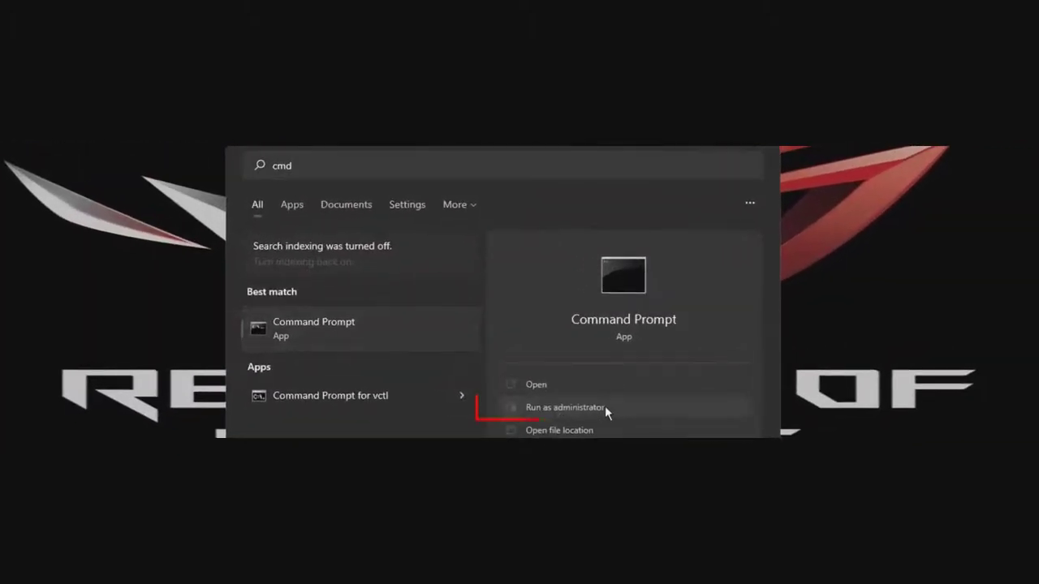
# - Launch Command Prompt as administrator and turn off hibernation with powercfg.exe /hibernate off
pyautogui.click(568, 406)
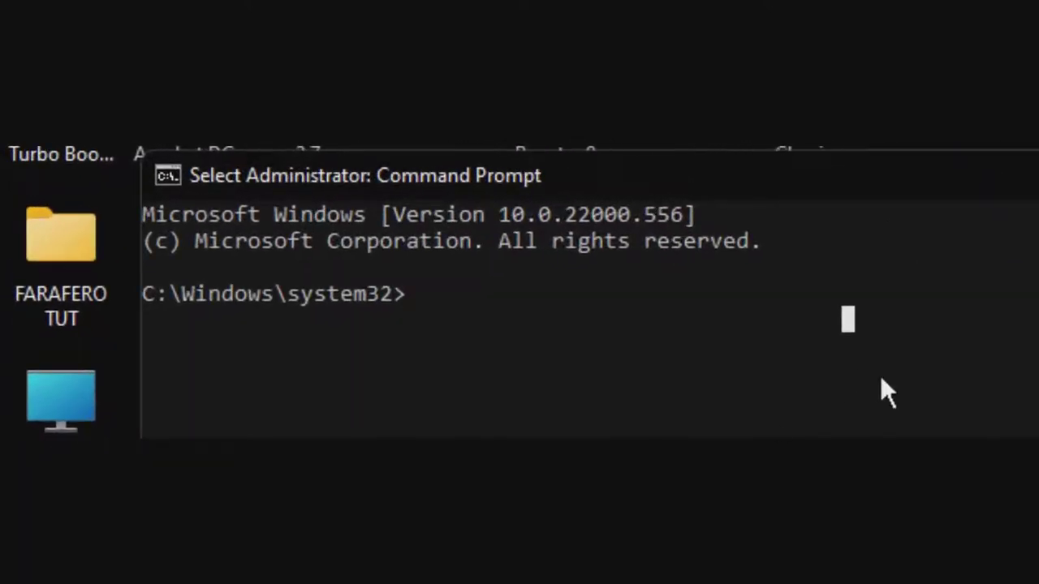
pyautogui.write('powercfg.e')
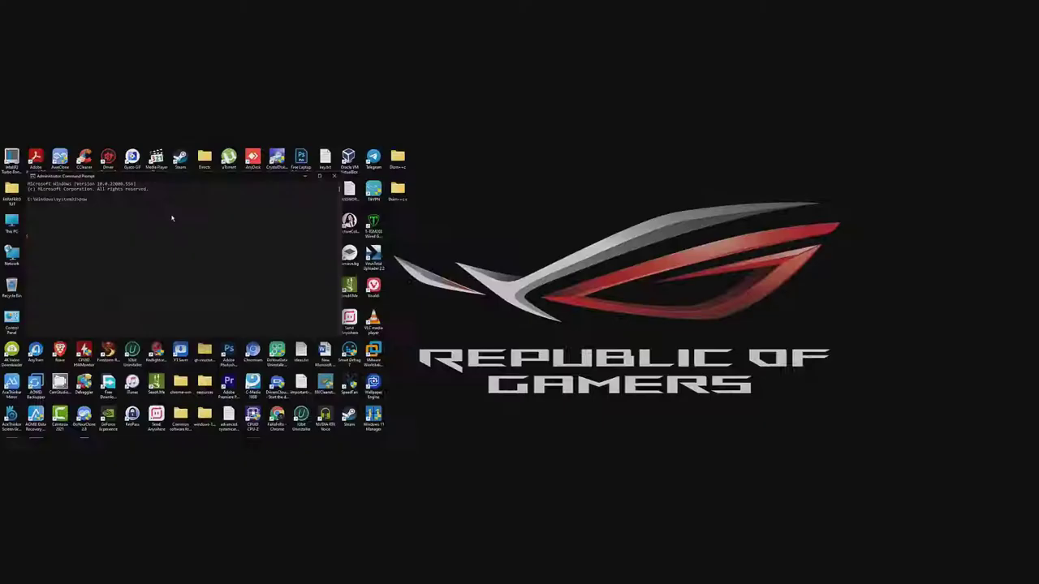
pyautogui.write('xe')
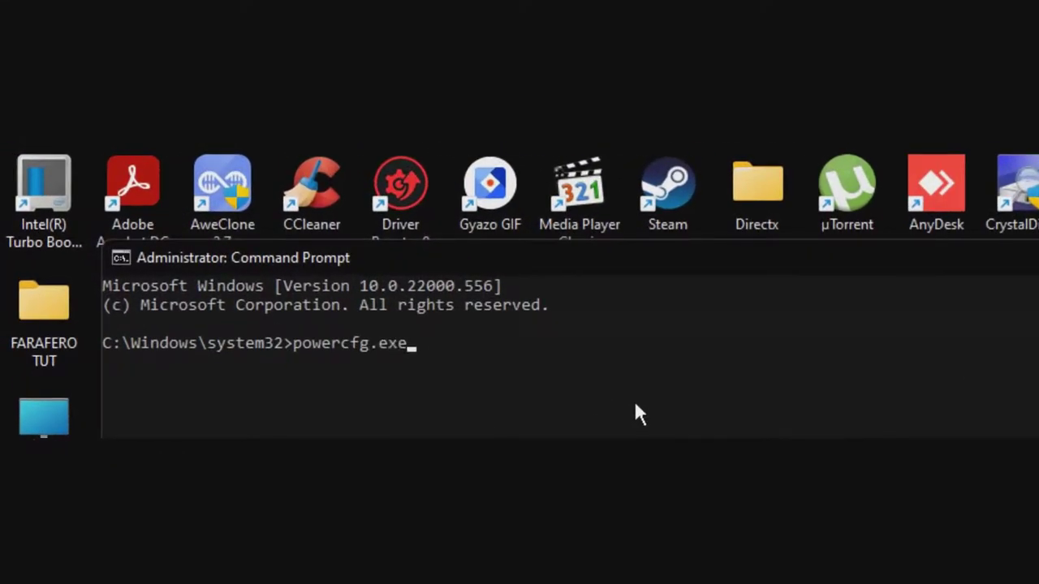
pyautogui.write(' /hibernate off')
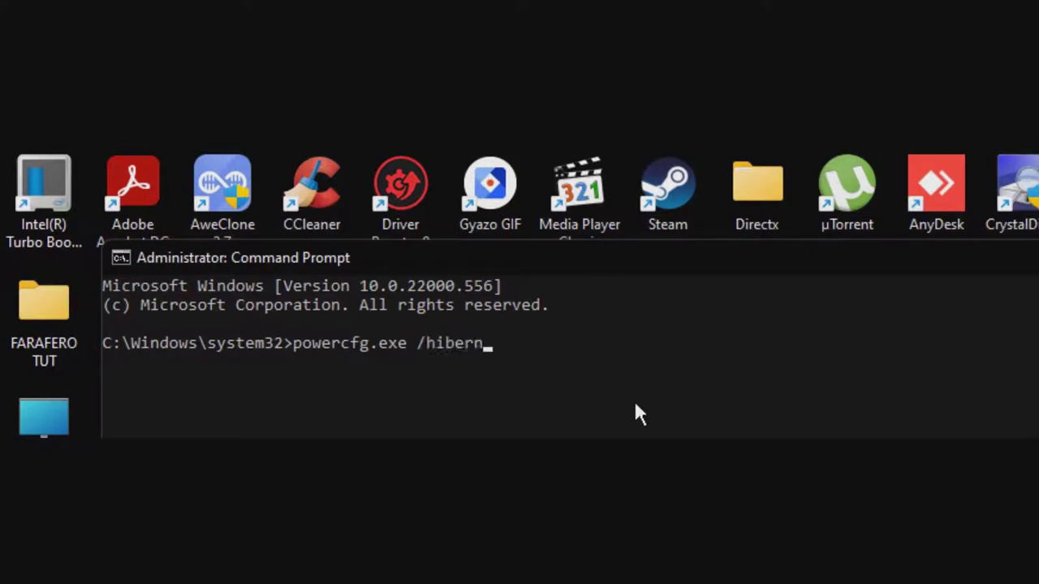
pyautogui.press('Return')
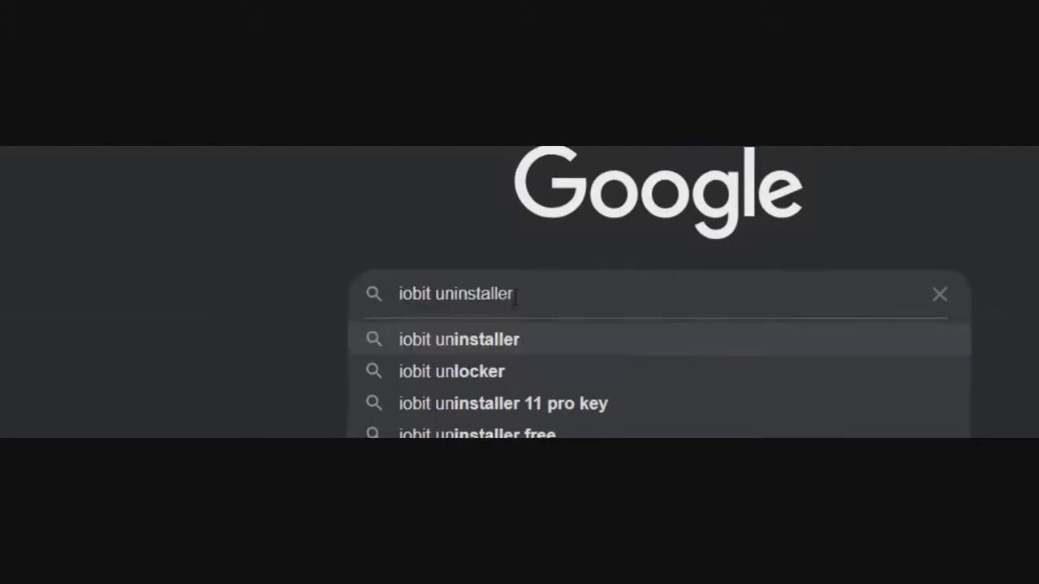
# - Search Google for iobit uninstaller, download IObit Uninstaller 11 Free from iobit.com and launch the downloaded installer
pyautogui.press('Return')
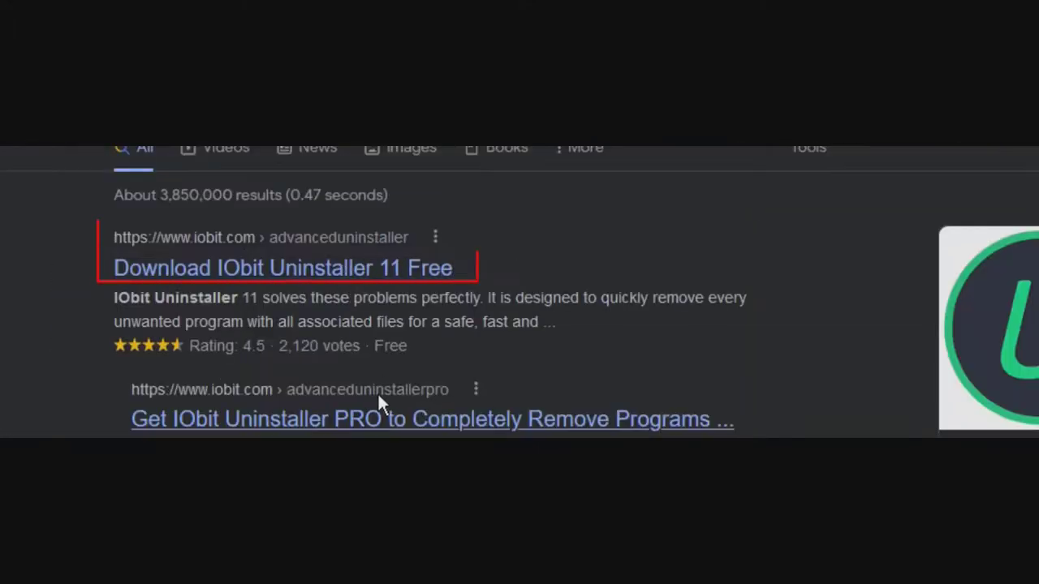
pyautogui.click(299, 274)
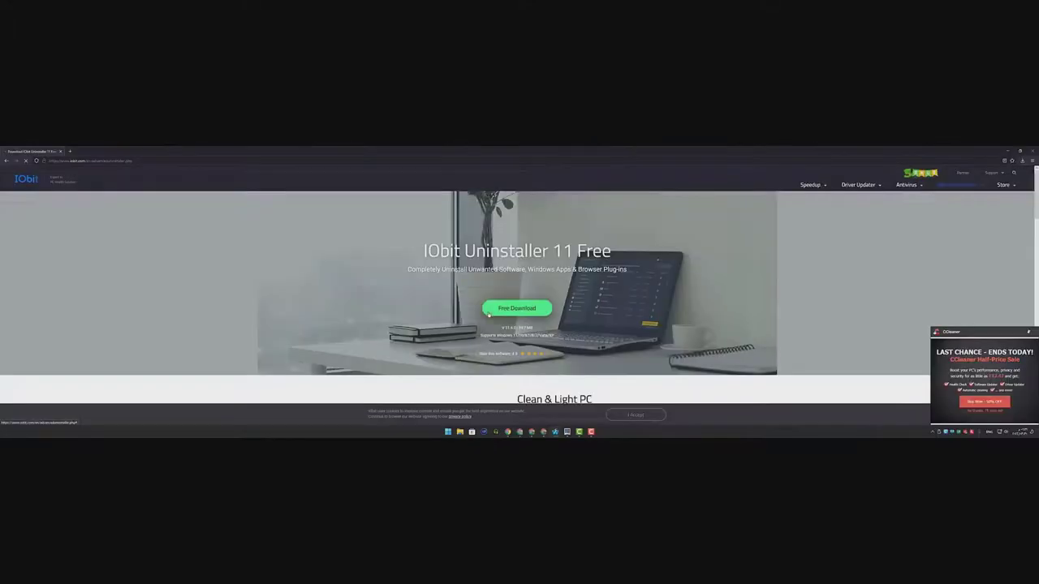
pyautogui.click(524, 309)
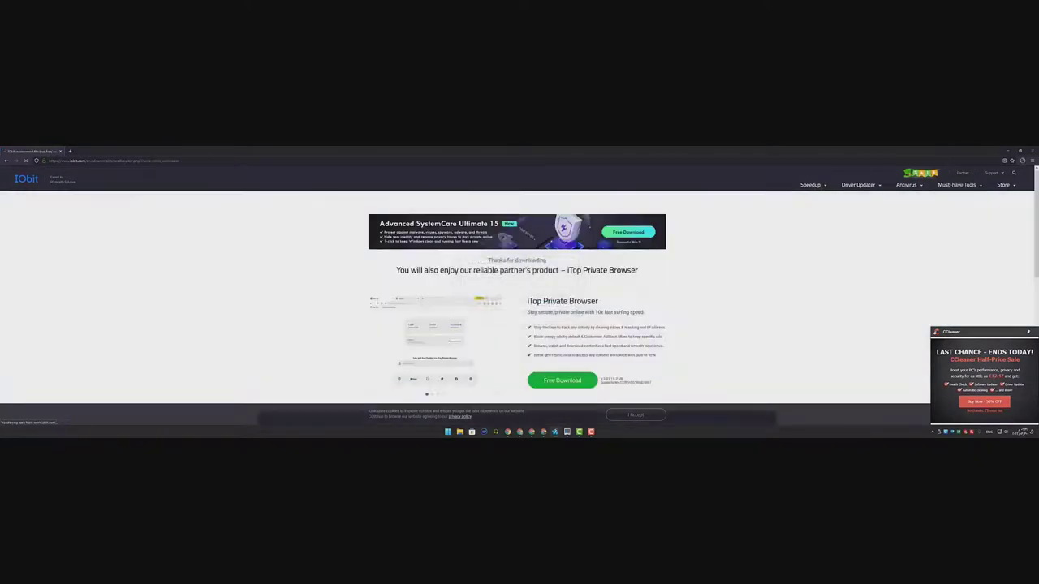
pyautogui.click(1022, 161)
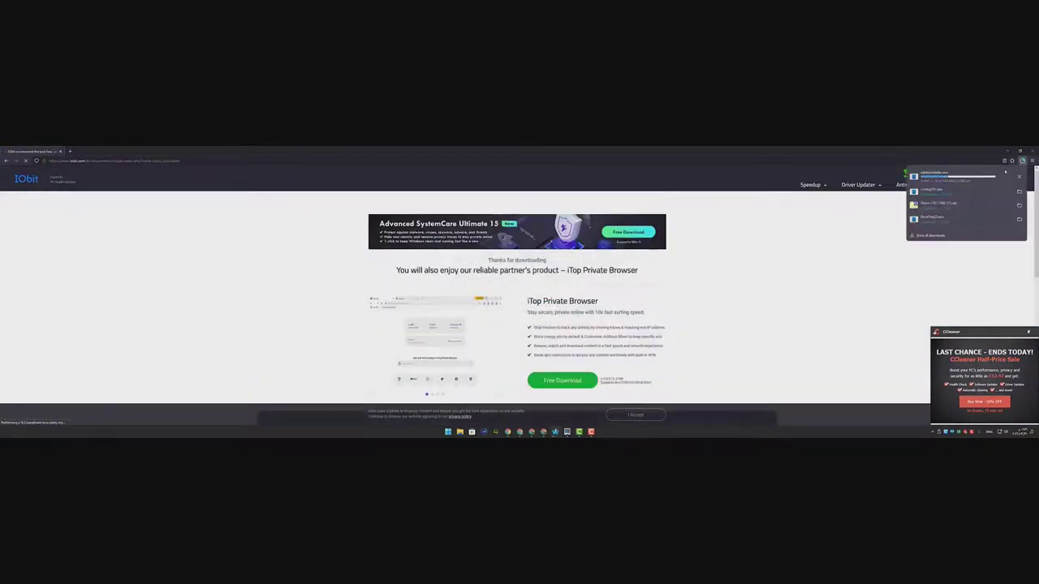
pyautogui.click(930, 177)
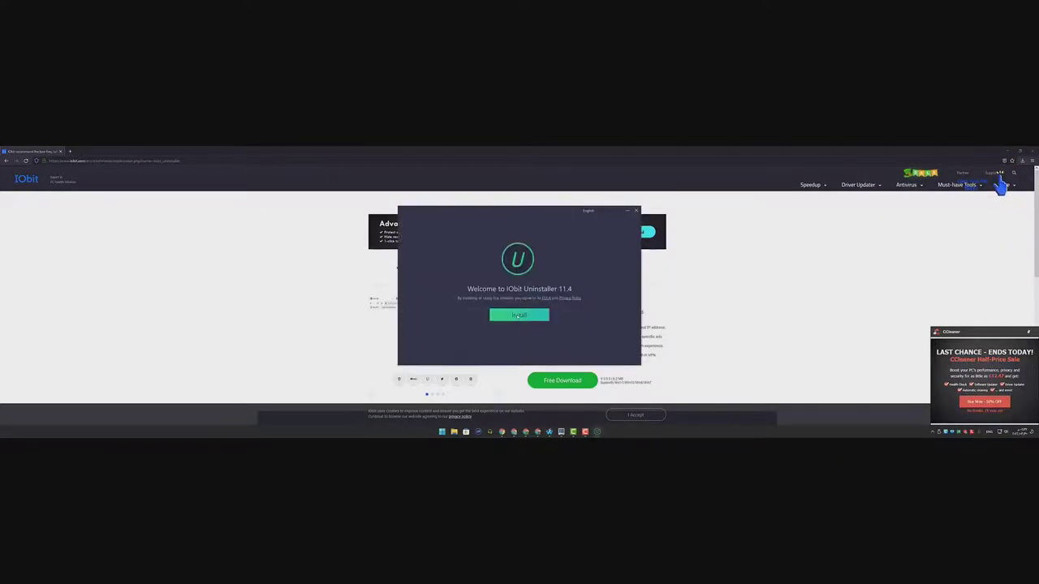
# - Install IObit Uninstaller 11.4, declining the newsletter subscription, and open the program
pyautogui.click(518, 316)
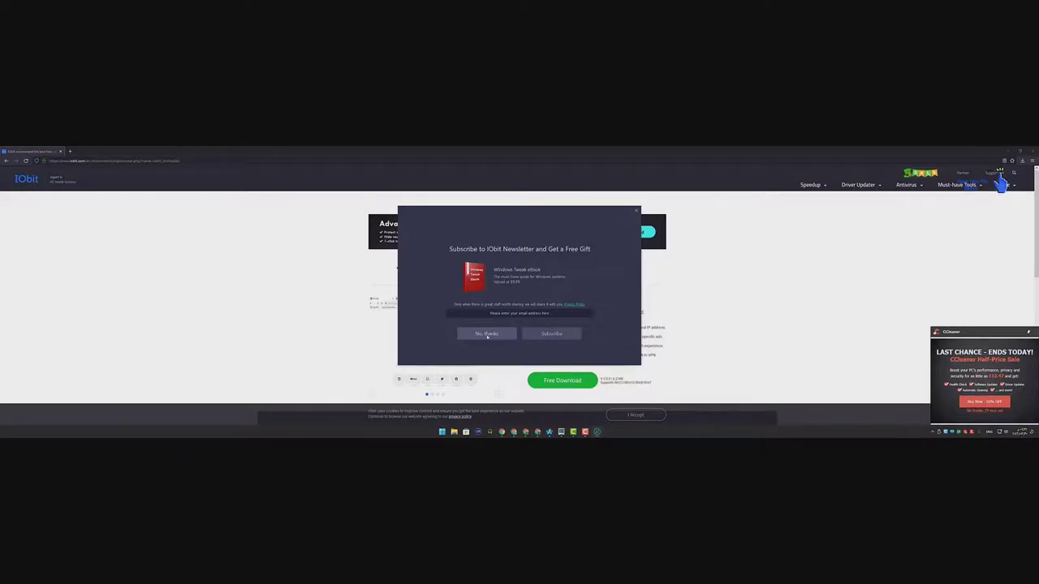
pyautogui.click(487, 335)
pyautogui.click(508, 326)
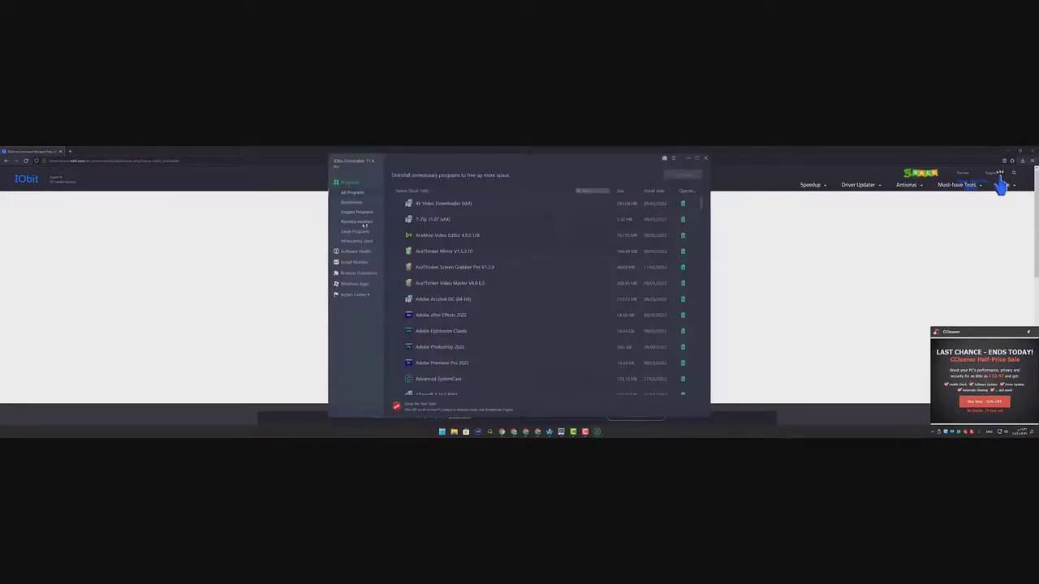
# - Uninstall large programs including Adobe After Effects 2022, Lightroom Classic, Premiere Pro 2022, Docker Desktop, Android Studio and QEMU, and close IObit Uninstaller
pyautogui.click(362, 224)
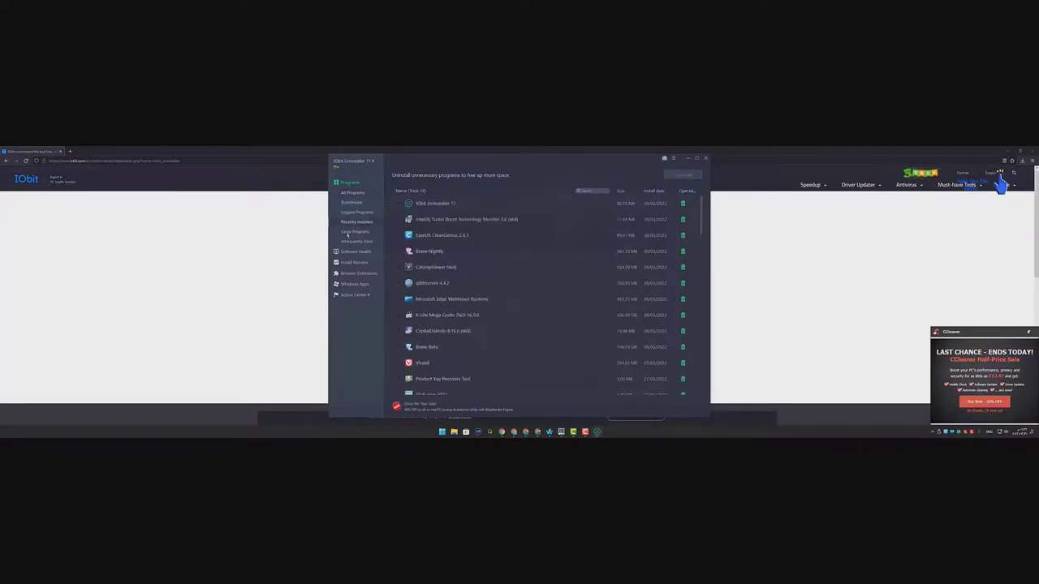
pyautogui.click(355, 233)
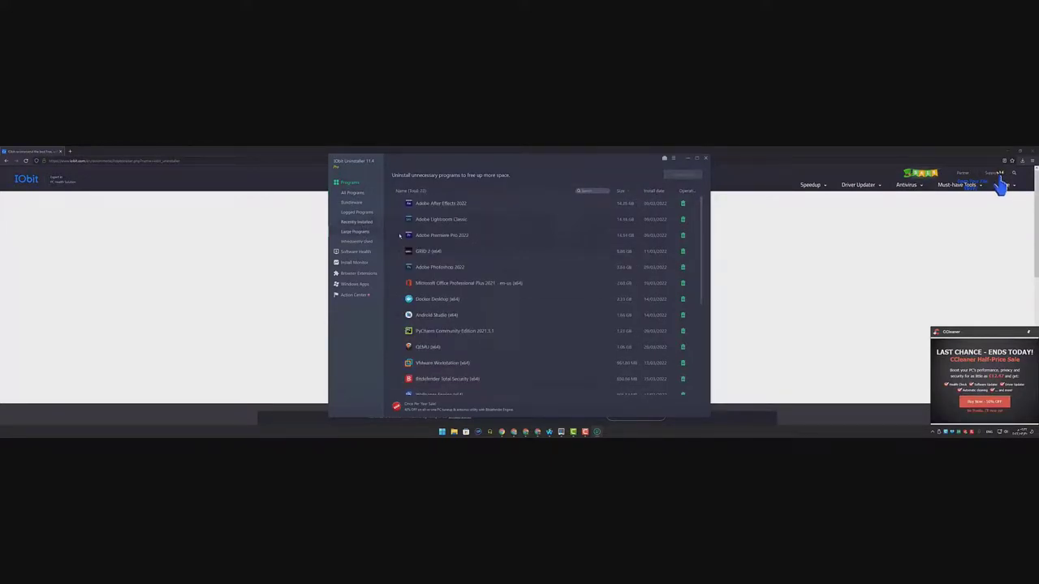
pyautogui.click(400, 220)
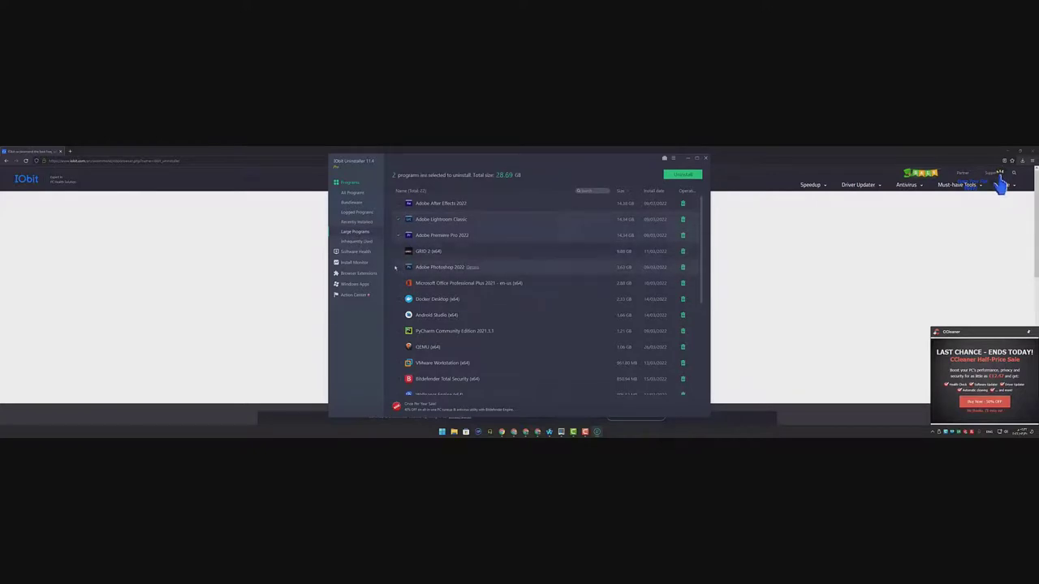
pyautogui.click(399, 203)
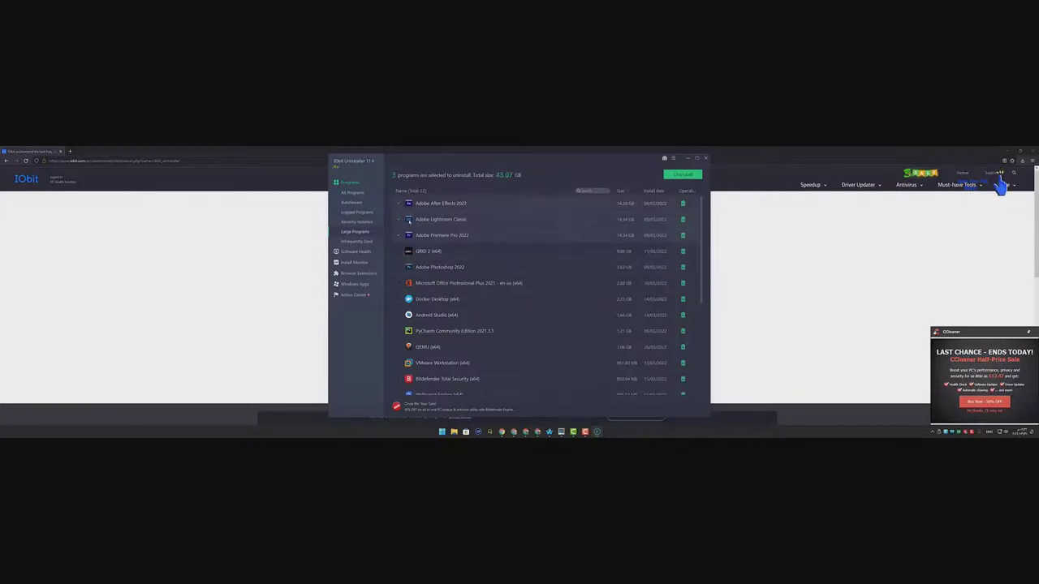
pyautogui.scroll(-2, 405, 260)
pyautogui.click(400, 299)
pyautogui.scroll(2, 400, 299)
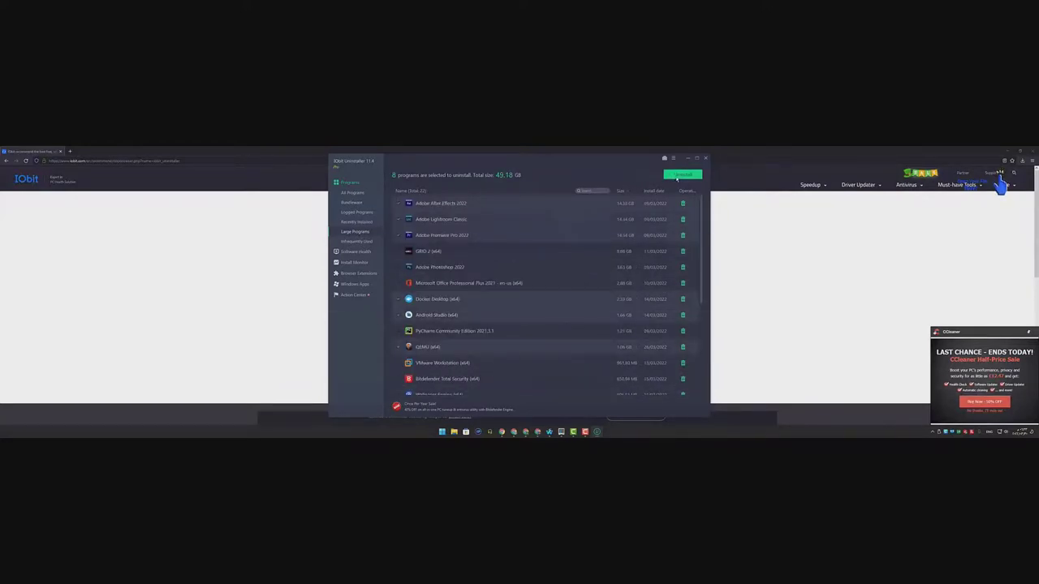
pyautogui.click(678, 176)
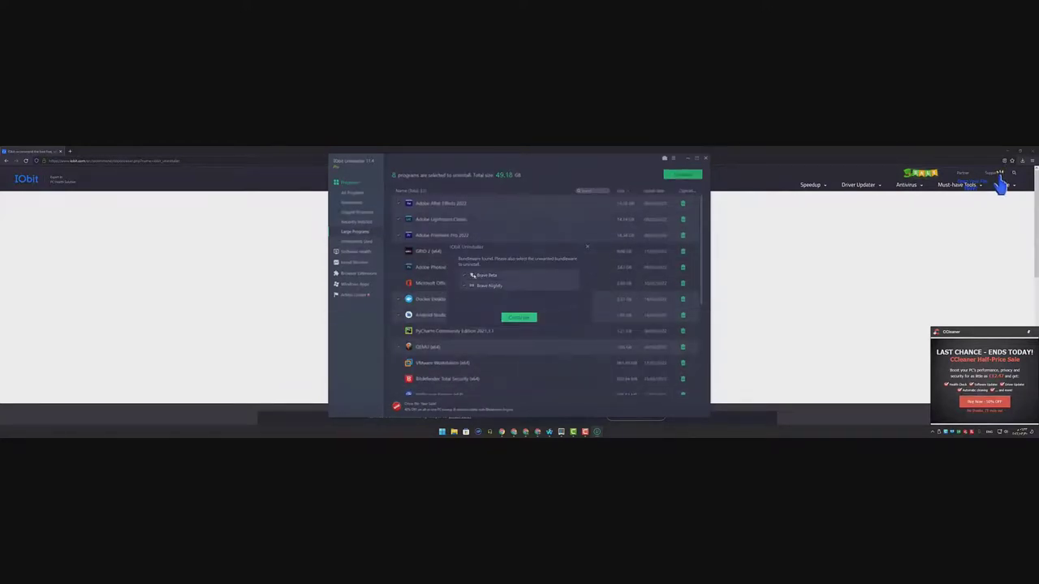
pyautogui.click(518, 317)
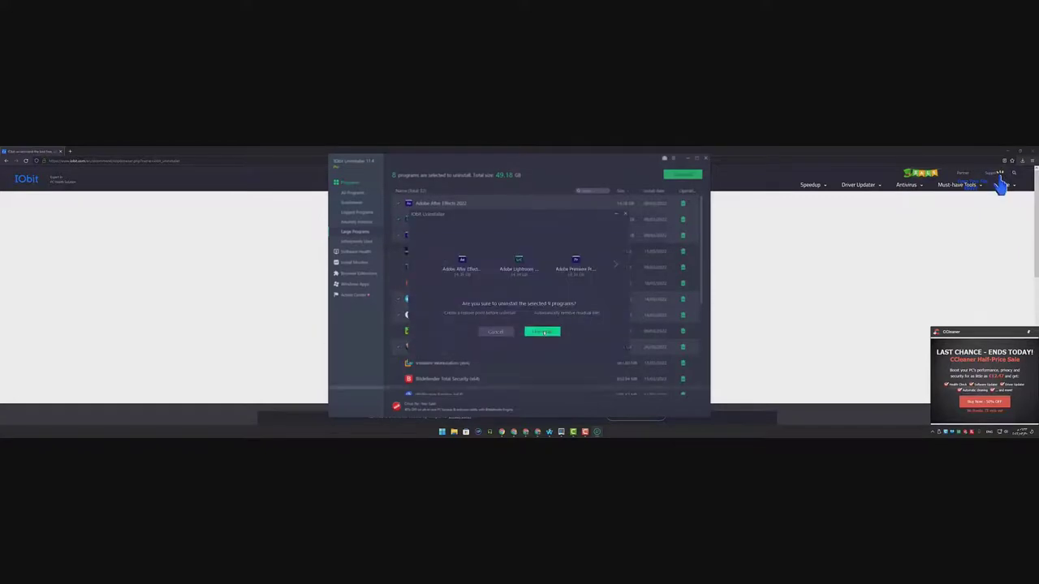
pyautogui.click(541, 332)
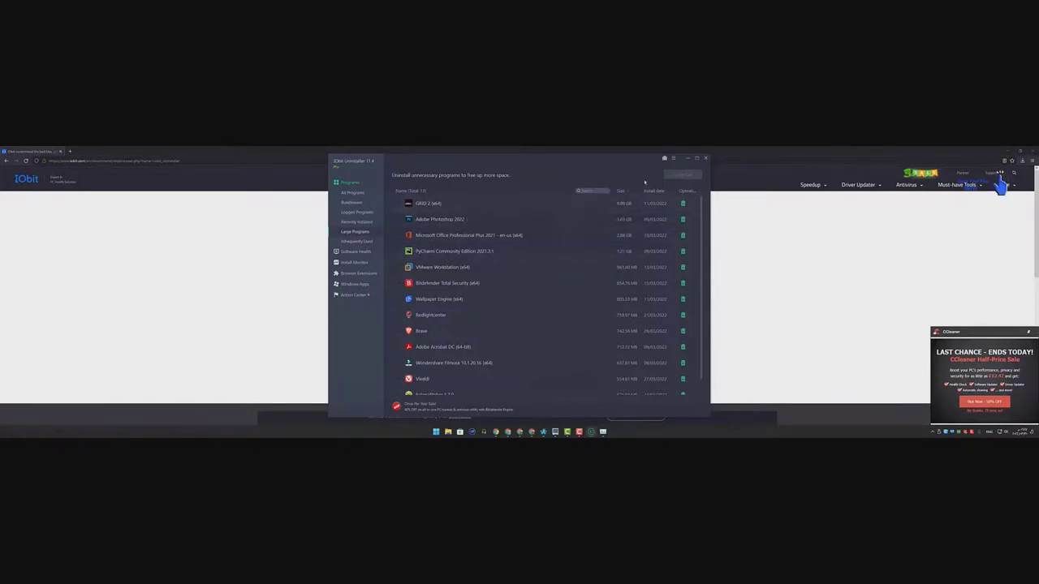
pyautogui.click(705, 159)
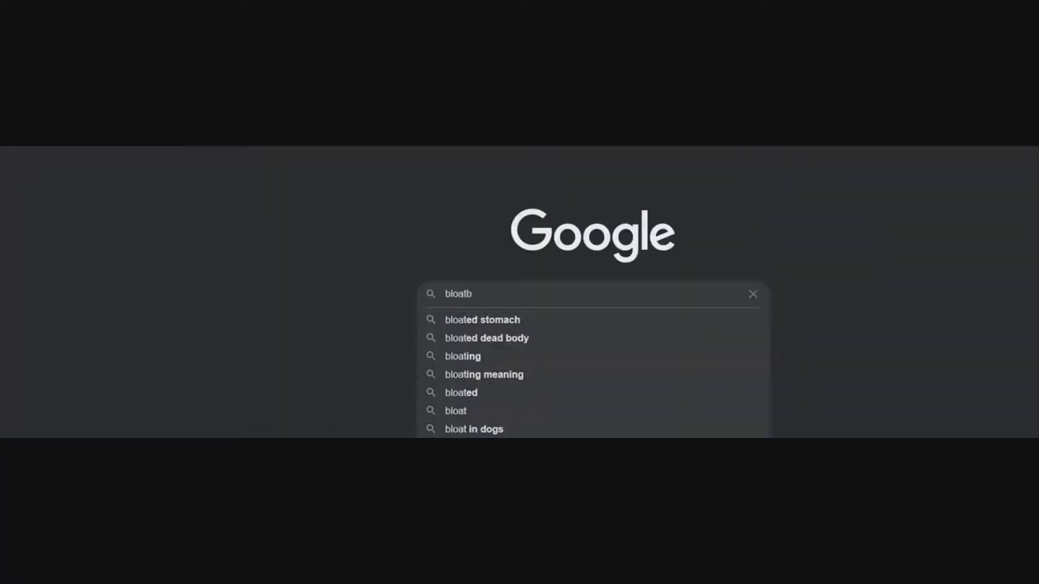
# - Search Google for bloatbox for windows 11, open the builtbybel/bloatbox GitHub page and download bloatbox.zip from the latest release
pyautogui.write('ndows 11')
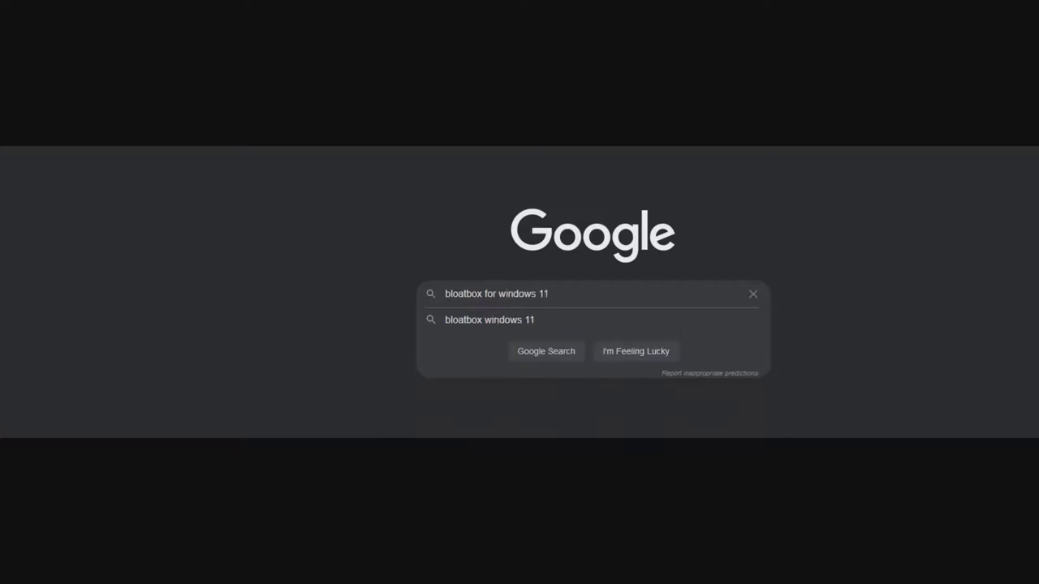
pyautogui.press('Return')
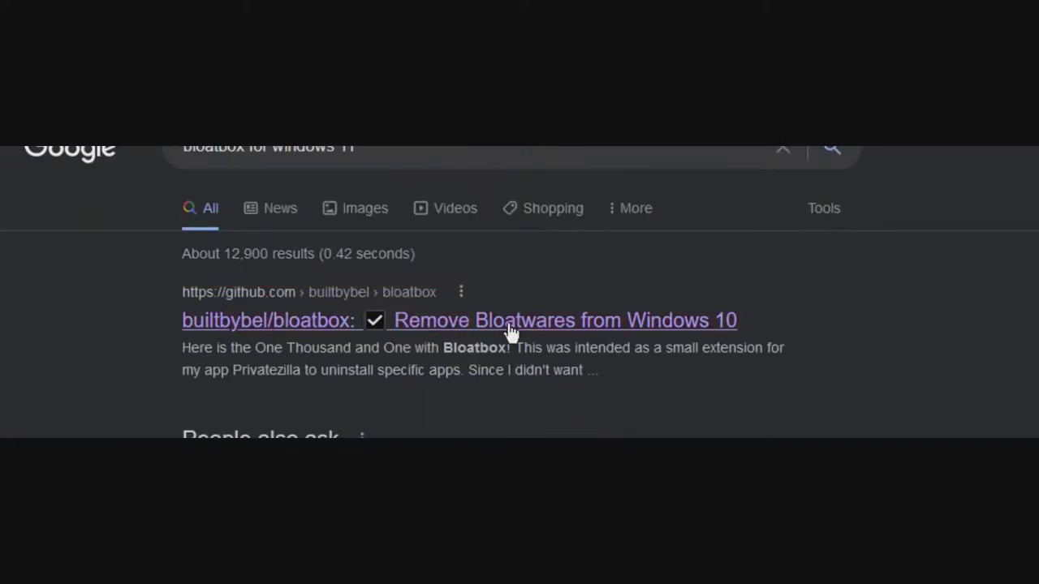
pyautogui.click(510, 329)
pyautogui.scroll(-10, 409, 374)
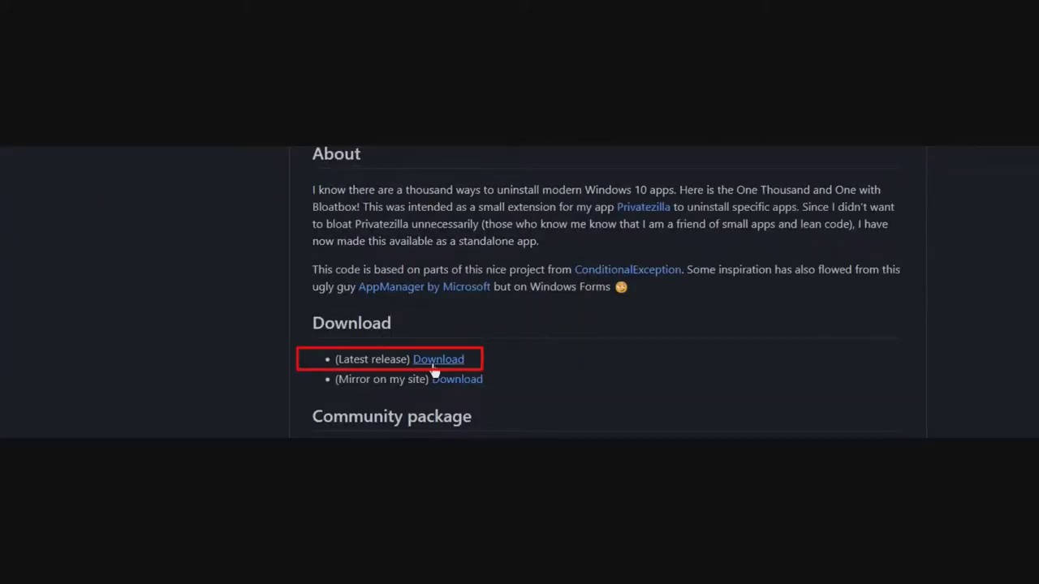
pyautogui.click(439, 360)
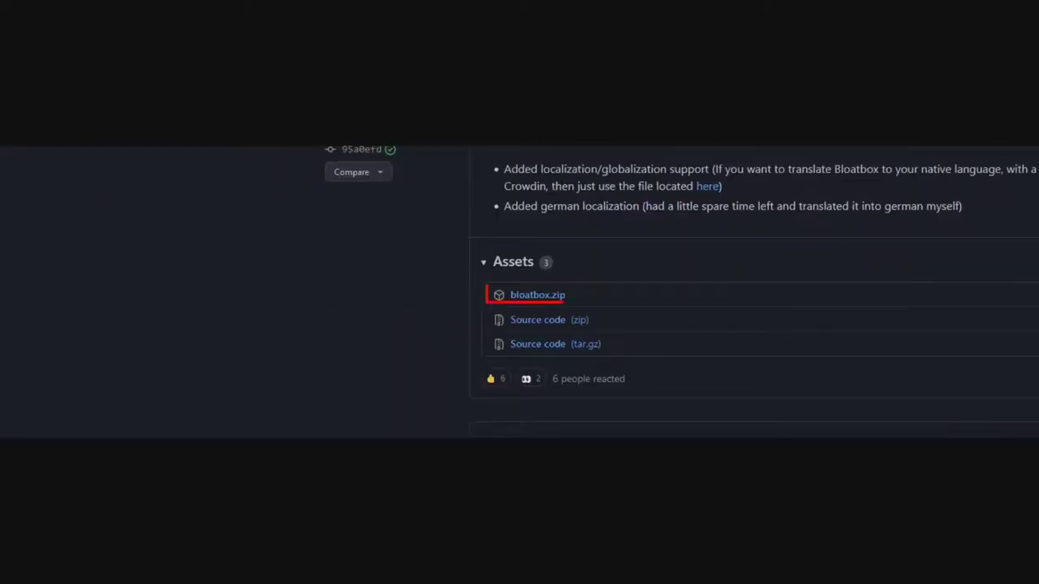
pyautogui.click(537, 300)
pyautogui.click(788, 237)
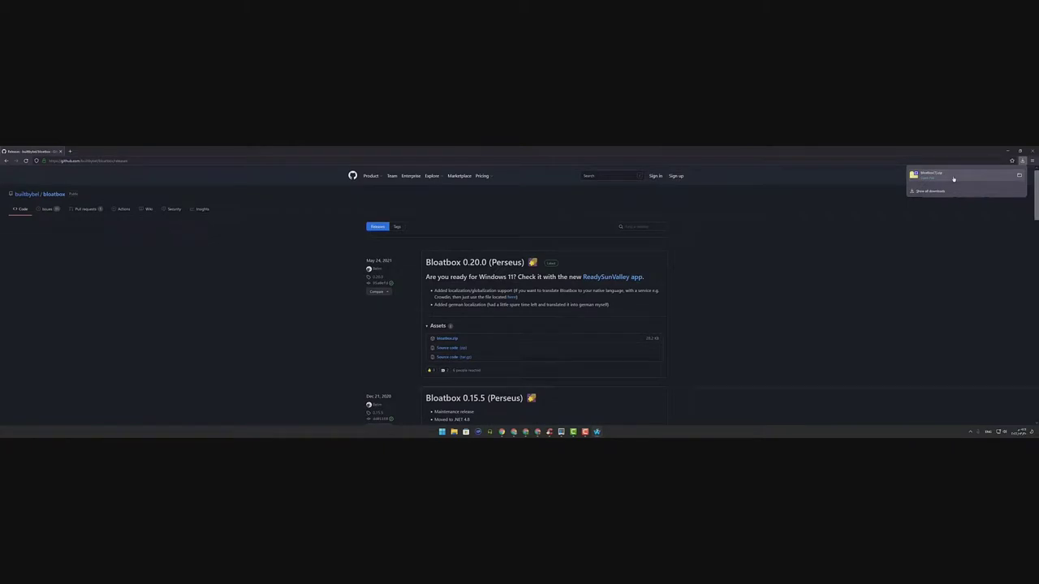
# - Extract the downloaded Bloatbox archive into a new Desktop folder named bloatbox and close the archive window
pyautogui.click(954, 178)
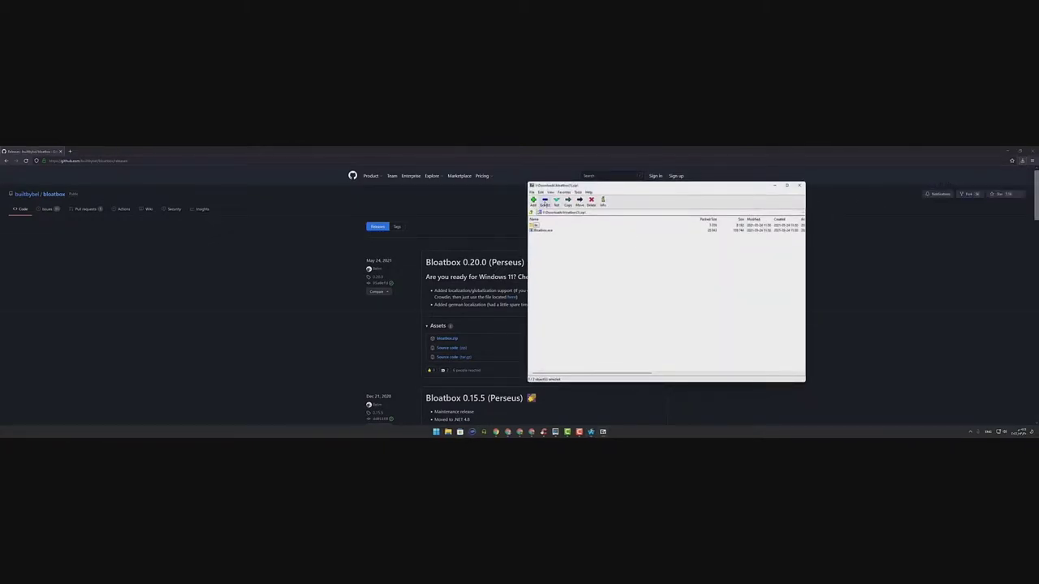
pyautogui.click(544, 201)
pyautogui.click(586, 264)
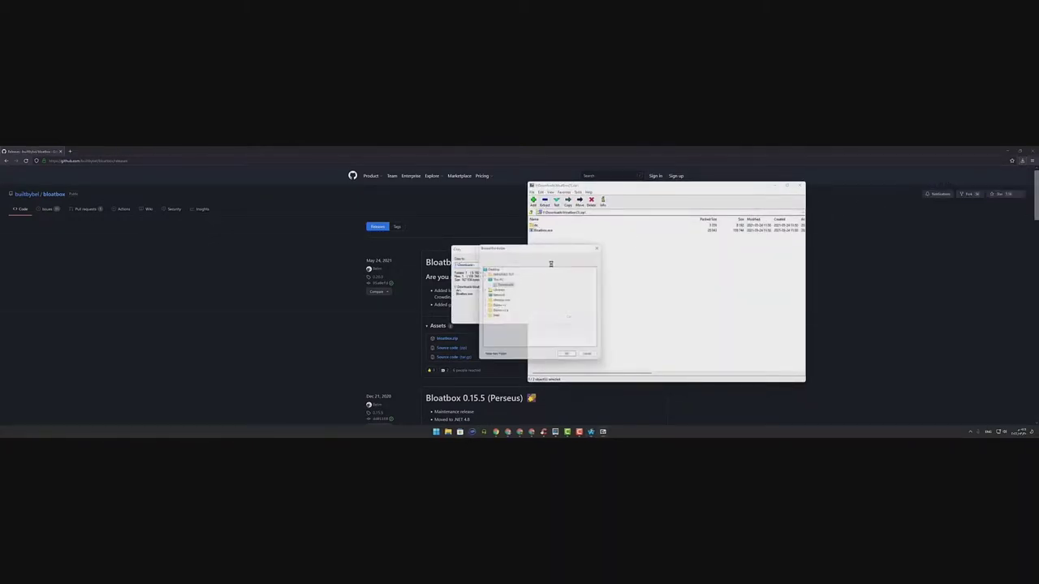
pyautogui.click(497, 269)
pyautogui.click(496, 358)
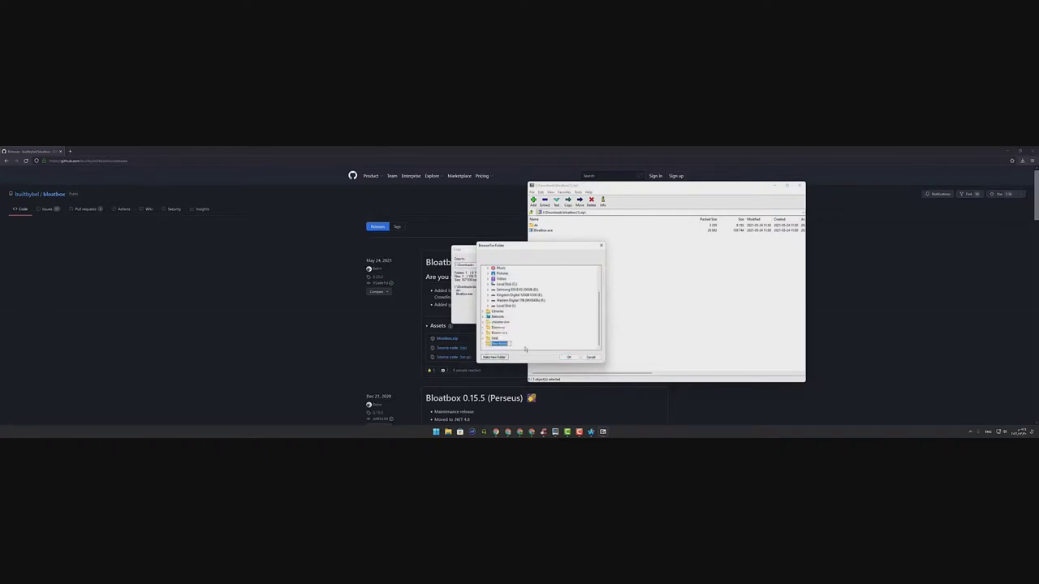
pyautogui.write('bloatbox')
pyautogui.click(568, 358)
pyautogui.click(800, 186)
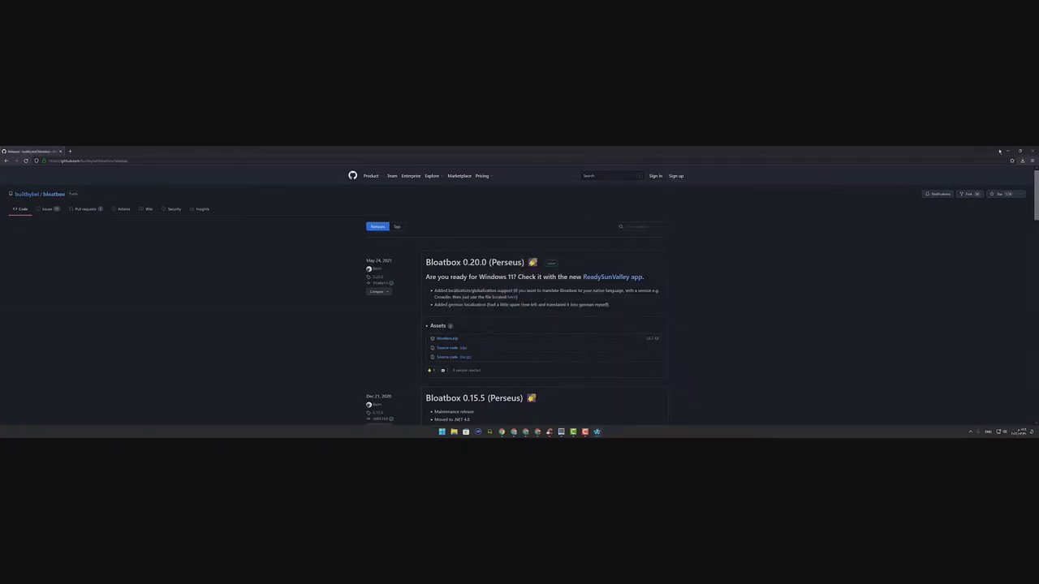
# - Launch Bloatbox from the extracted folder, run the uninstall for TranslucentTB and the Microsoft.DesktopAppInstaller through NcsUwpApp entries, and close the program
pyautogui.click(1007, 151)
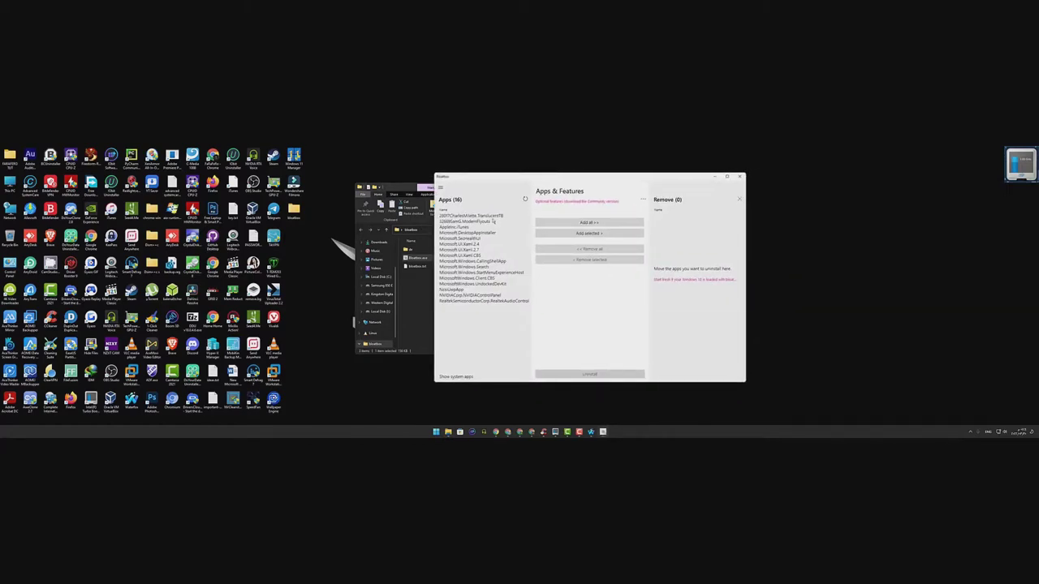
pyautogui.click(490, 217)
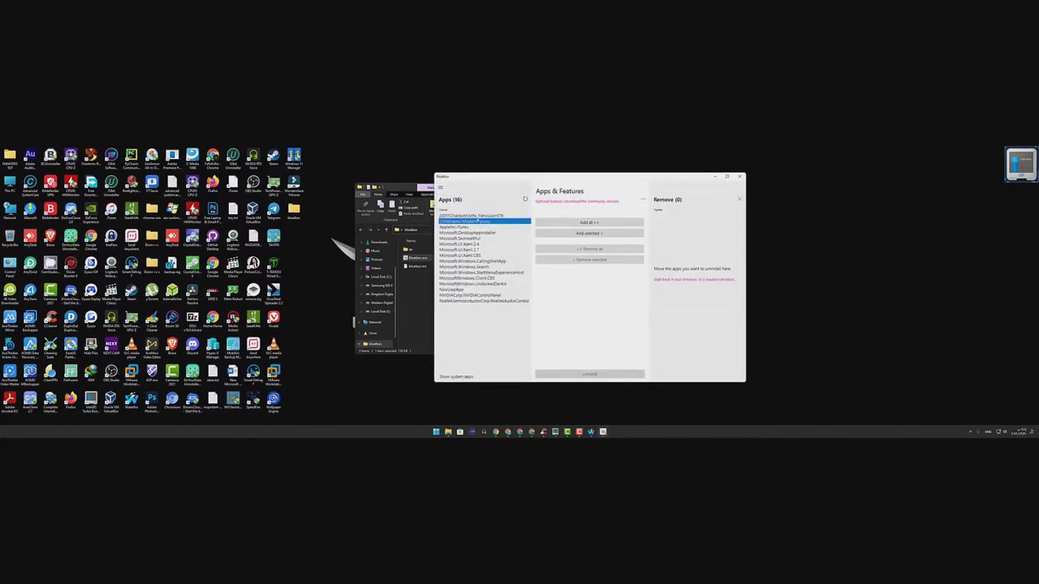
pyautogui.moveTo(467, 233); pyautogui.dragTo(467, 289)
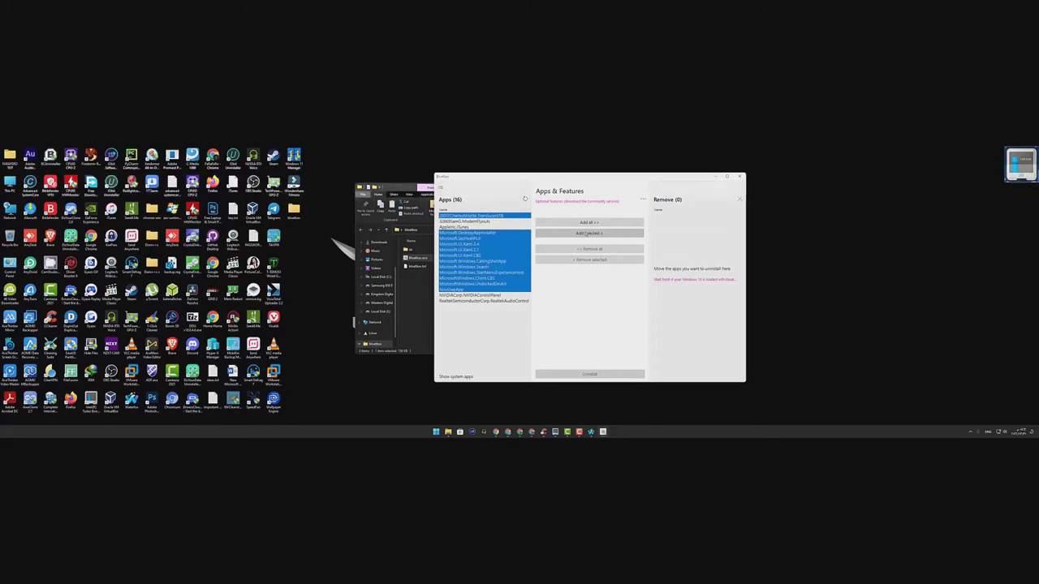
pyautogui.click(579, 234)
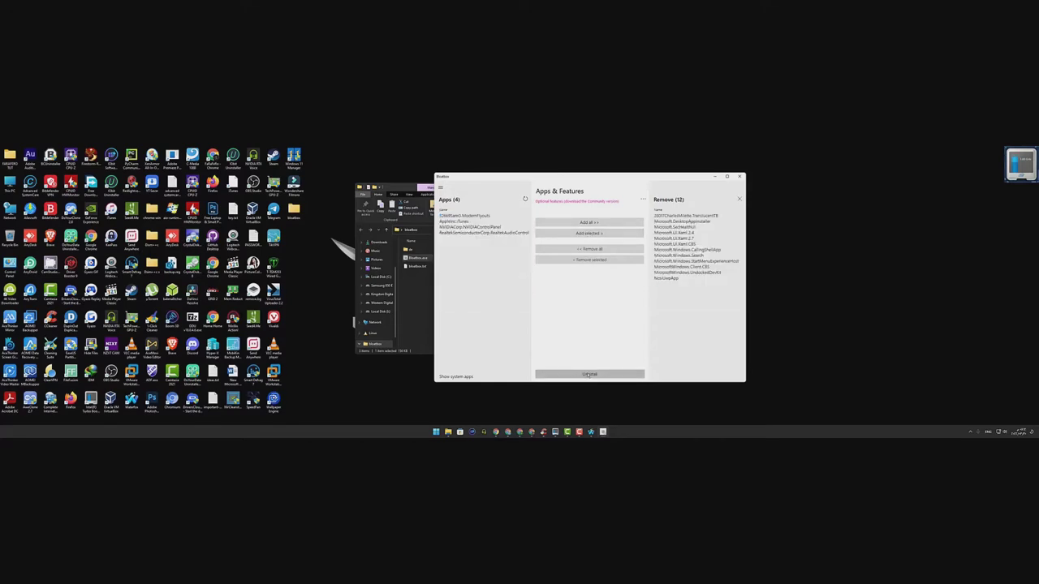
pyautogui.click(590, 374)
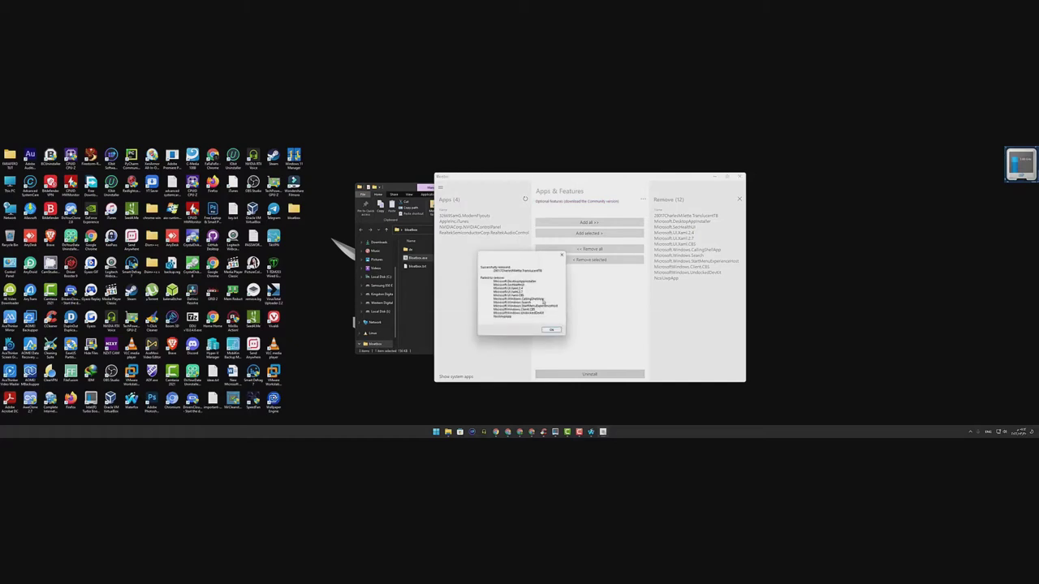
pyautogui.click(554, 331)
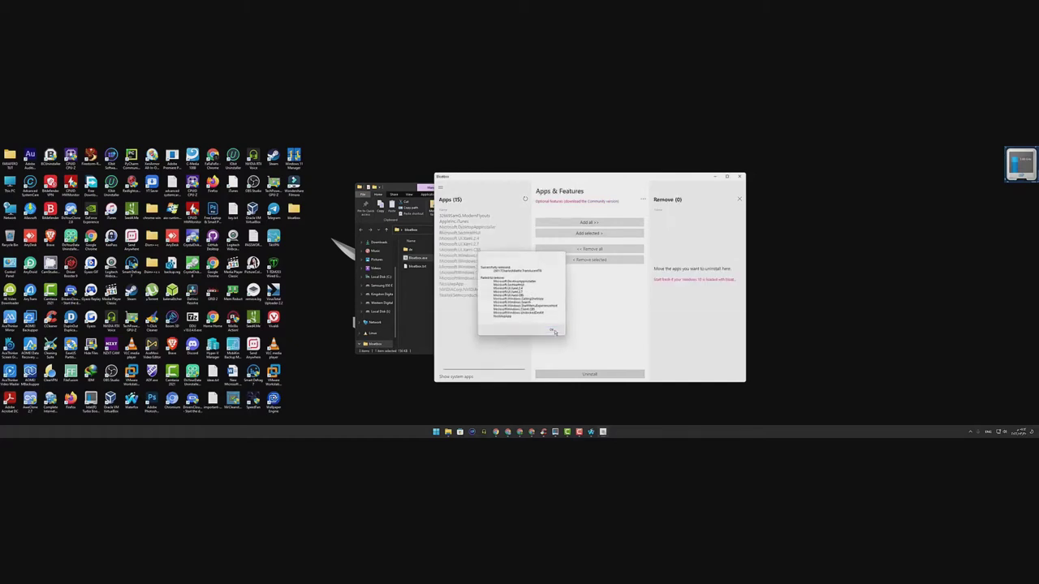
pyautogui.click(739, 177)
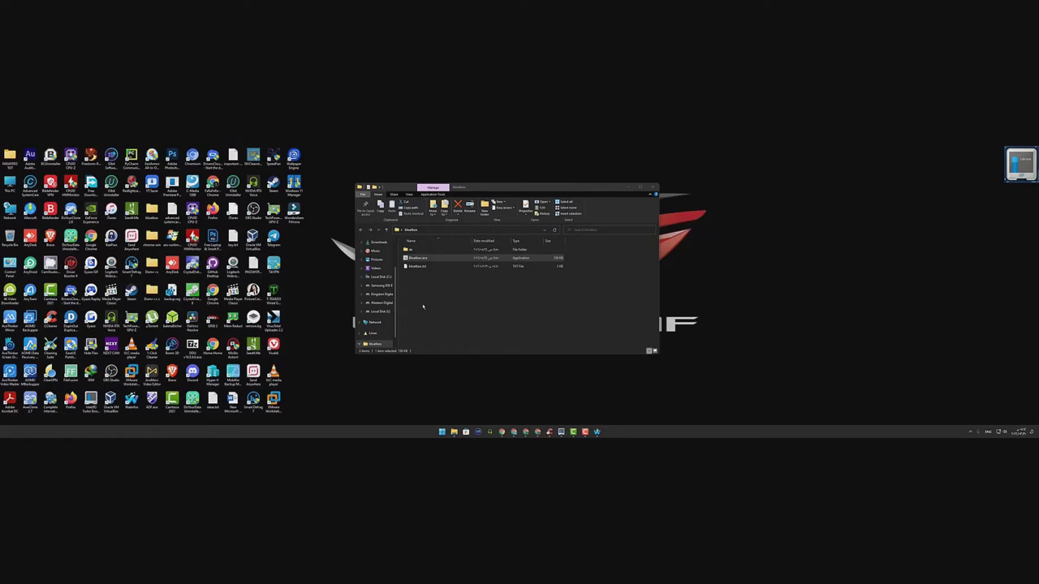